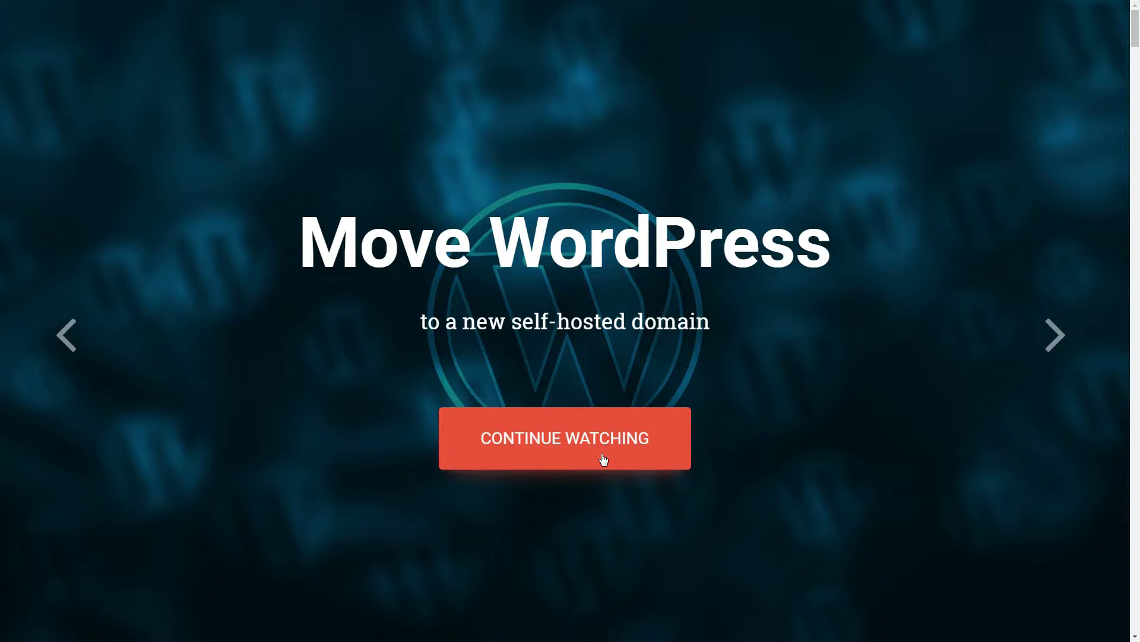
Step: Advance the Move WordPress intro slider two slides to the 'Don't worry, it's easy!' slide
left_click(1057, 342)
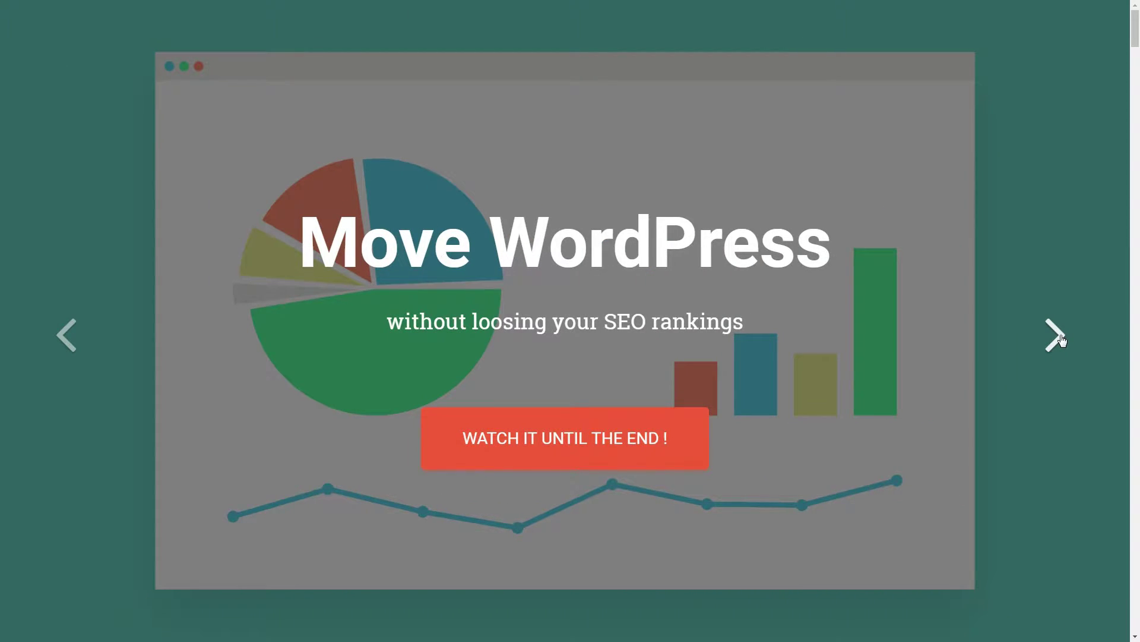
left_click(1062, 340)
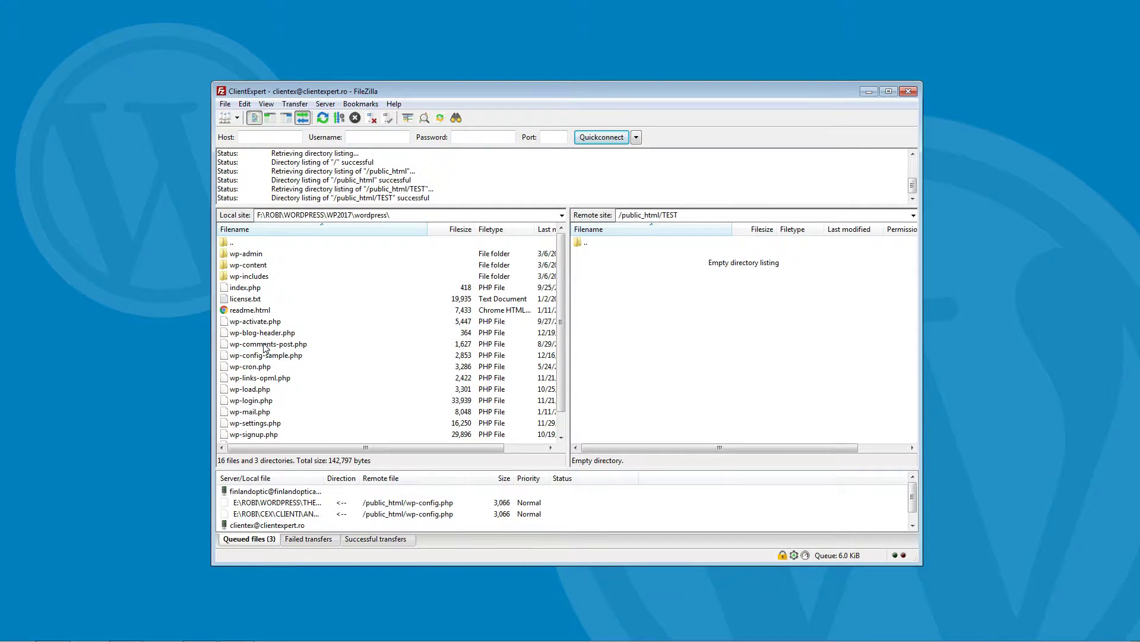
Step: Select all local WordPress files and folders and upload them into the remote /public_html/TEST folder
left_click(264, 345)
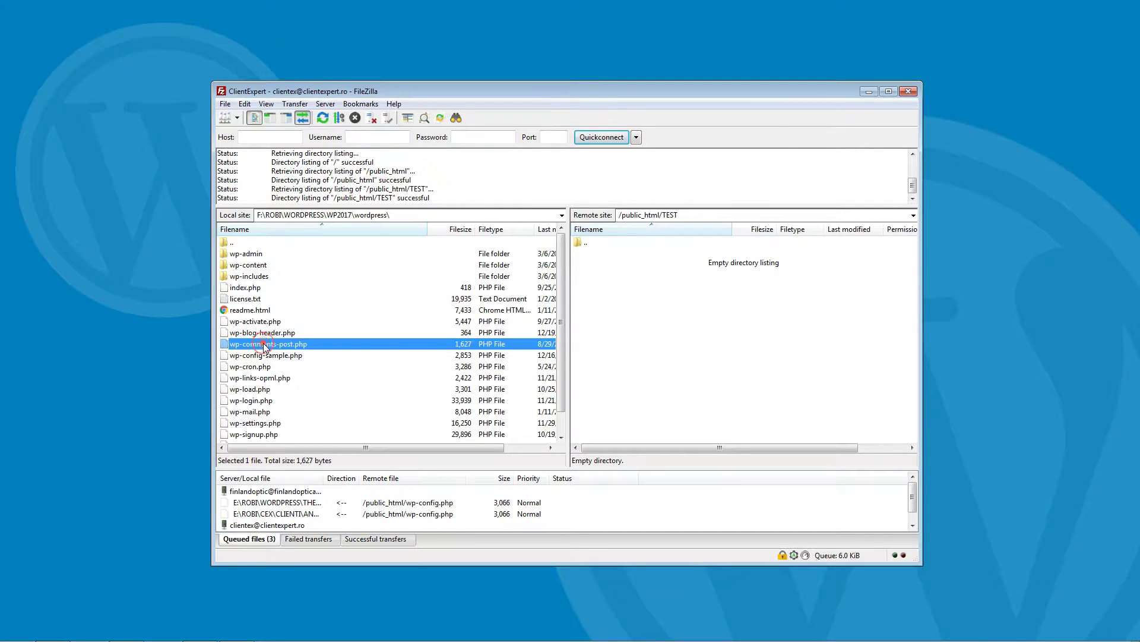
key("ctrl+a")
left_click_drag(265, 348, 698, 348)
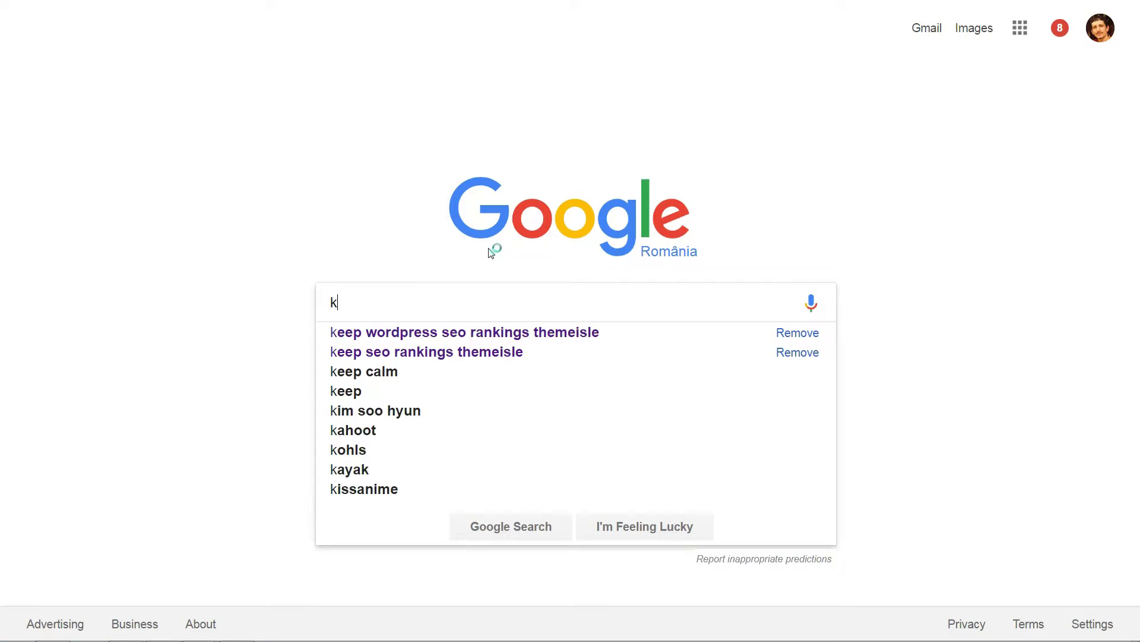
Step: Search Google for 'keep WordPress SEO rankings themeisle' and open the ThemeIsle article
type("eep w")
key("BackSpace")
type("WordPress ")
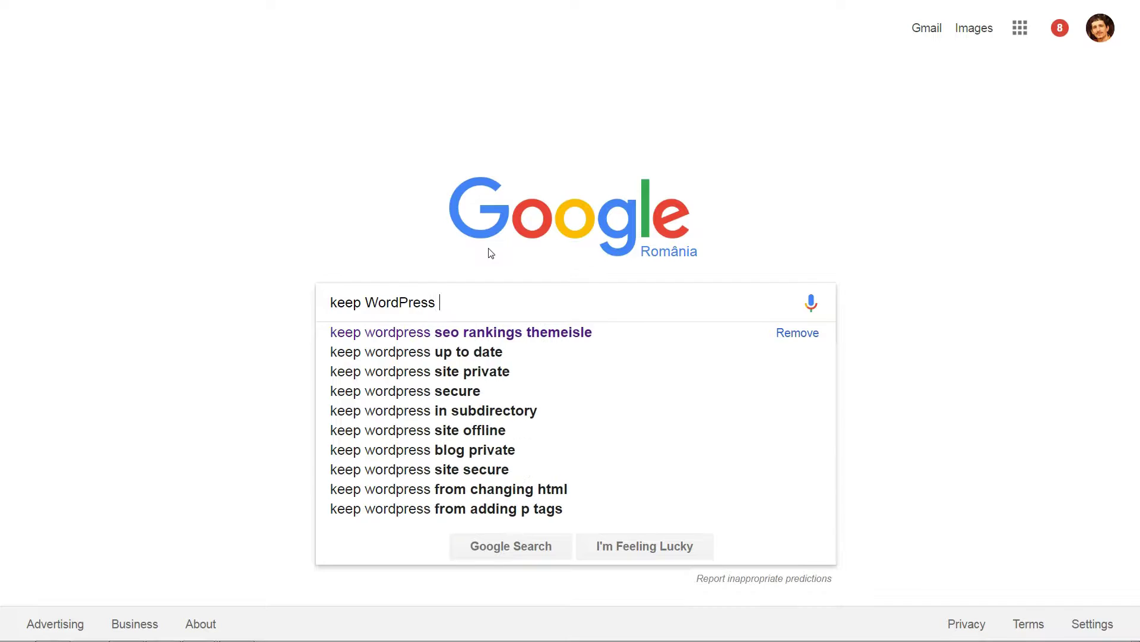
type("SEO rankings themeisle")
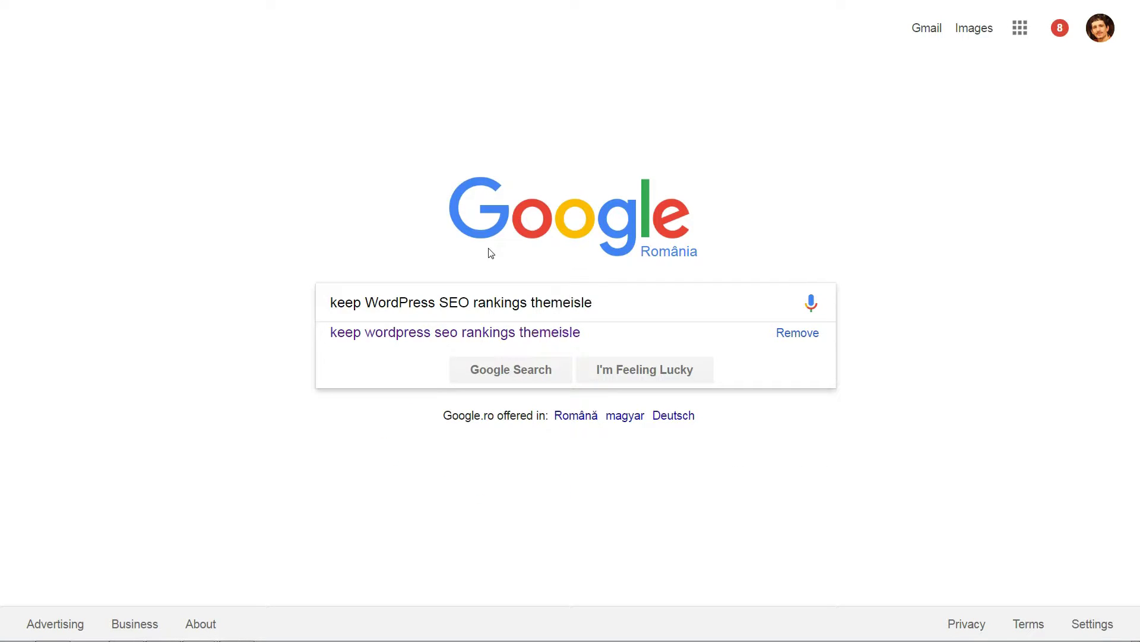
key("Return")
left_click(341, 168)
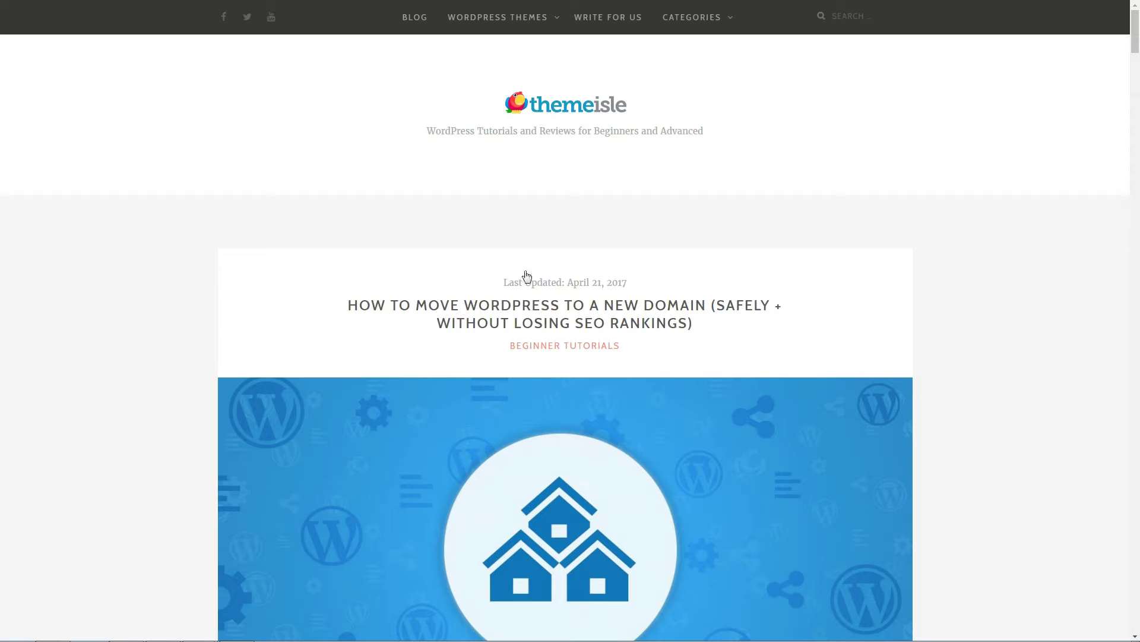
scroll(597, 288, "down", 3)
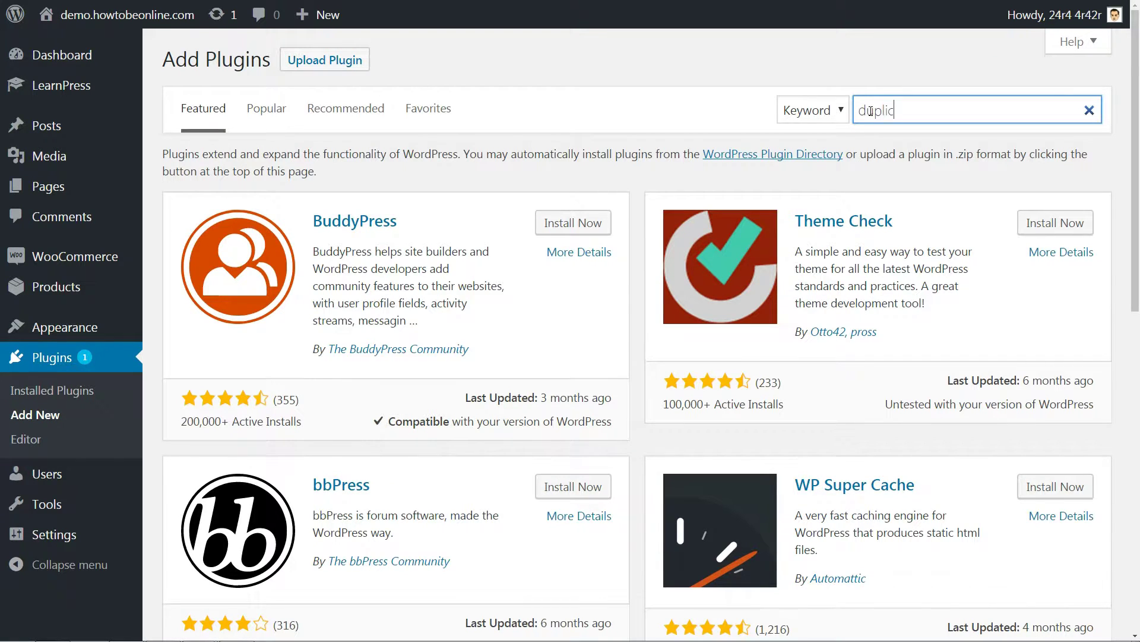
Step: Search the plugin directory for 'duplicator' and install the Duplicator plugin
type("icator")
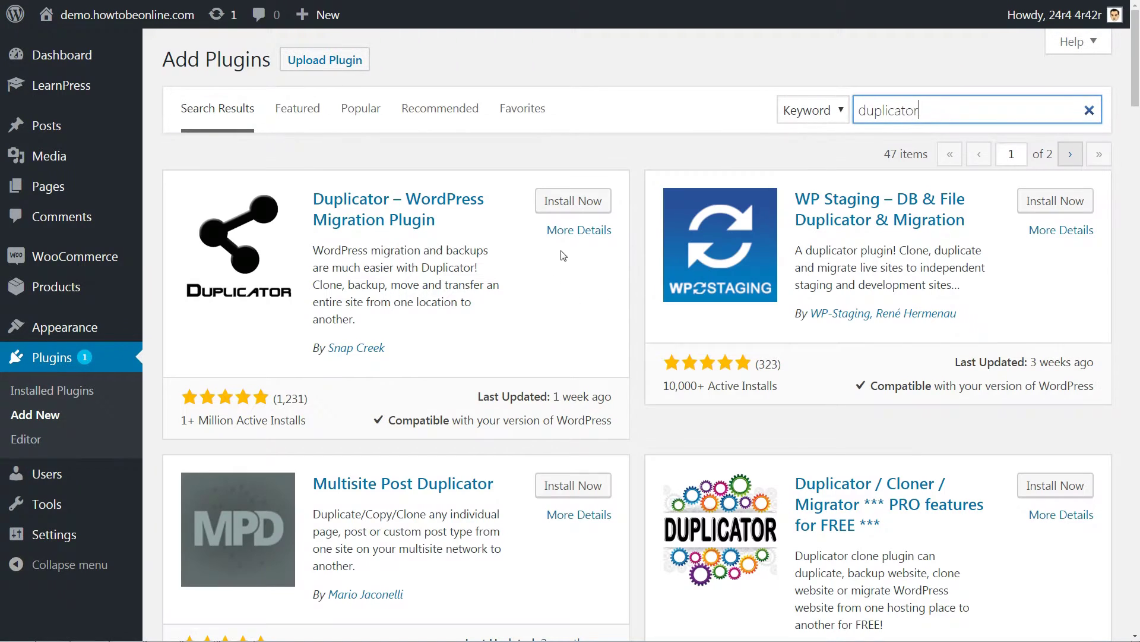
left_click(557, 204)
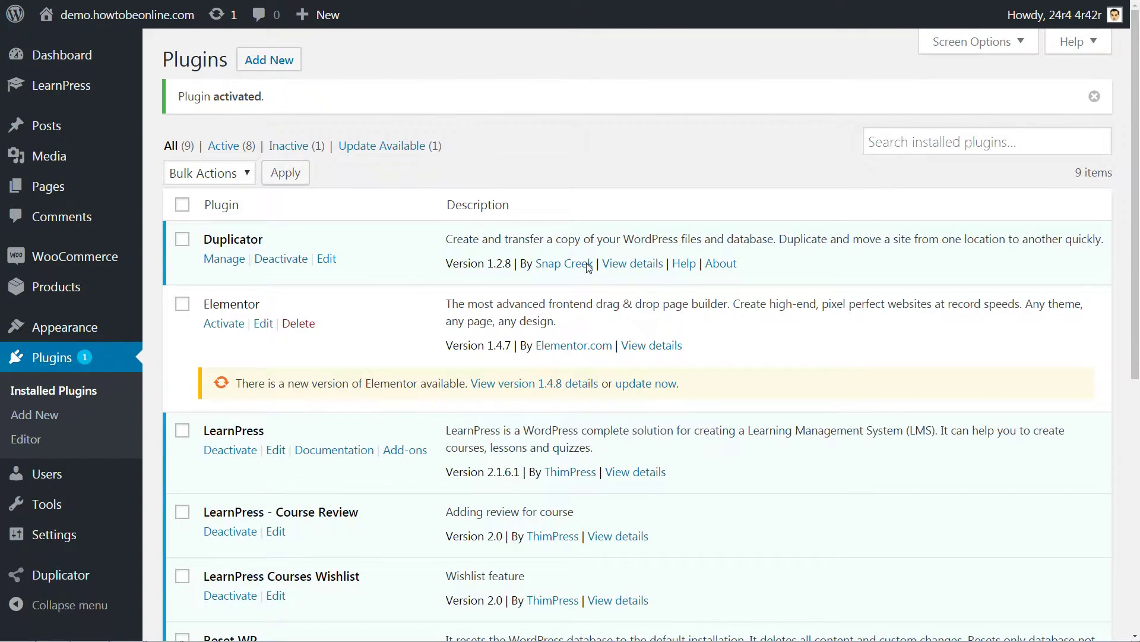
Step: Create a new Duplicator package, accept the scan warnings and build the 1.04GB archive
mouse_move(74, 580)
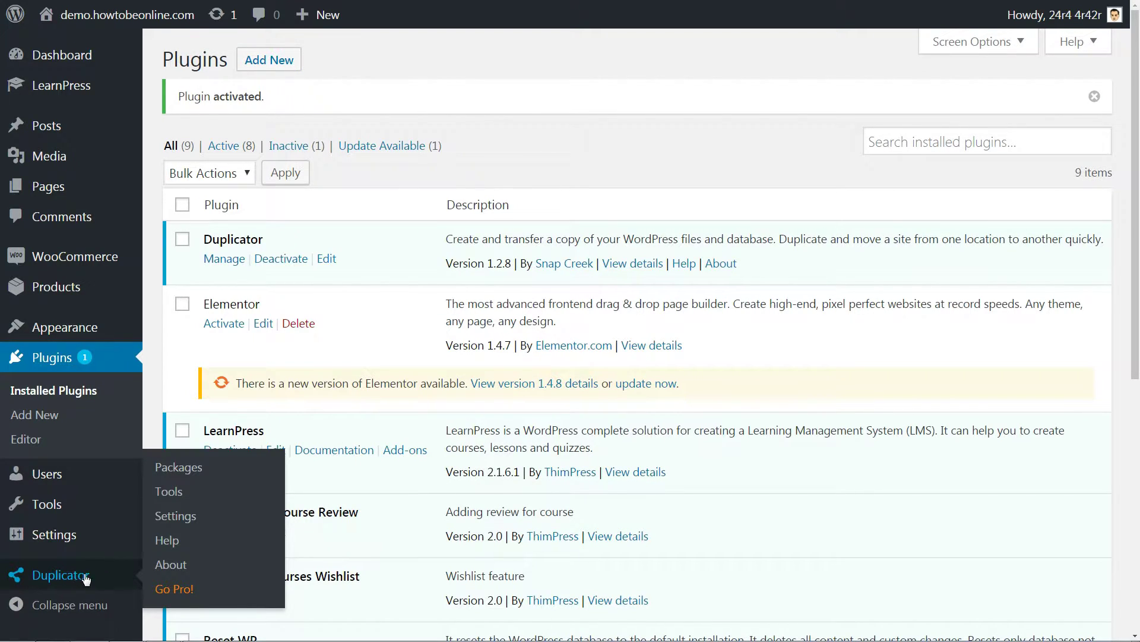
left_click(180, 468)
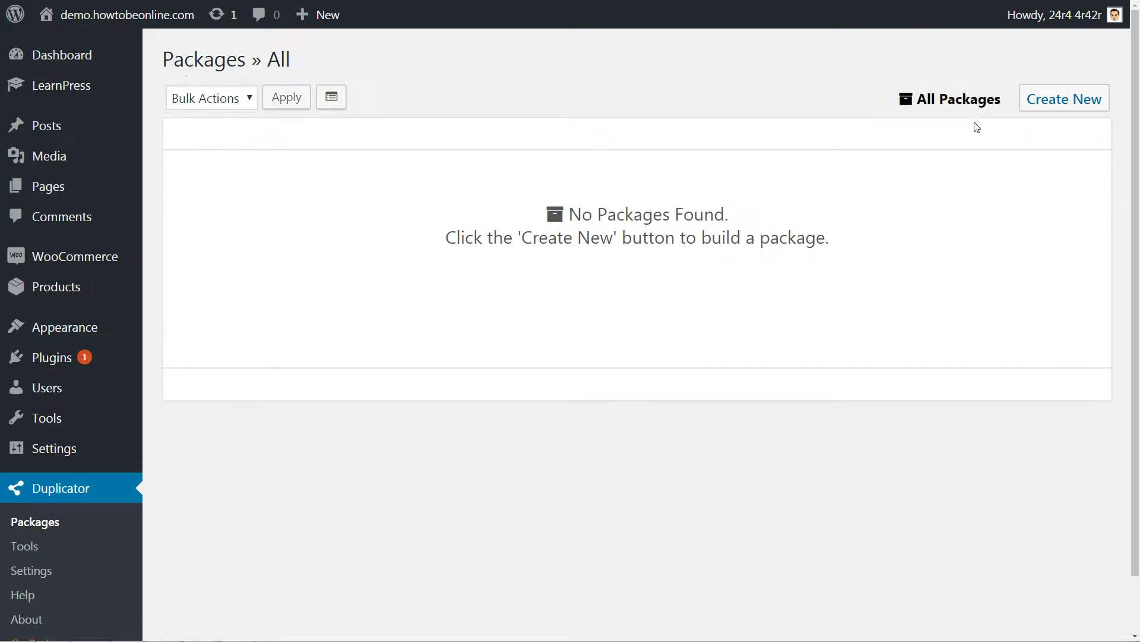
left_click(1042, 98)
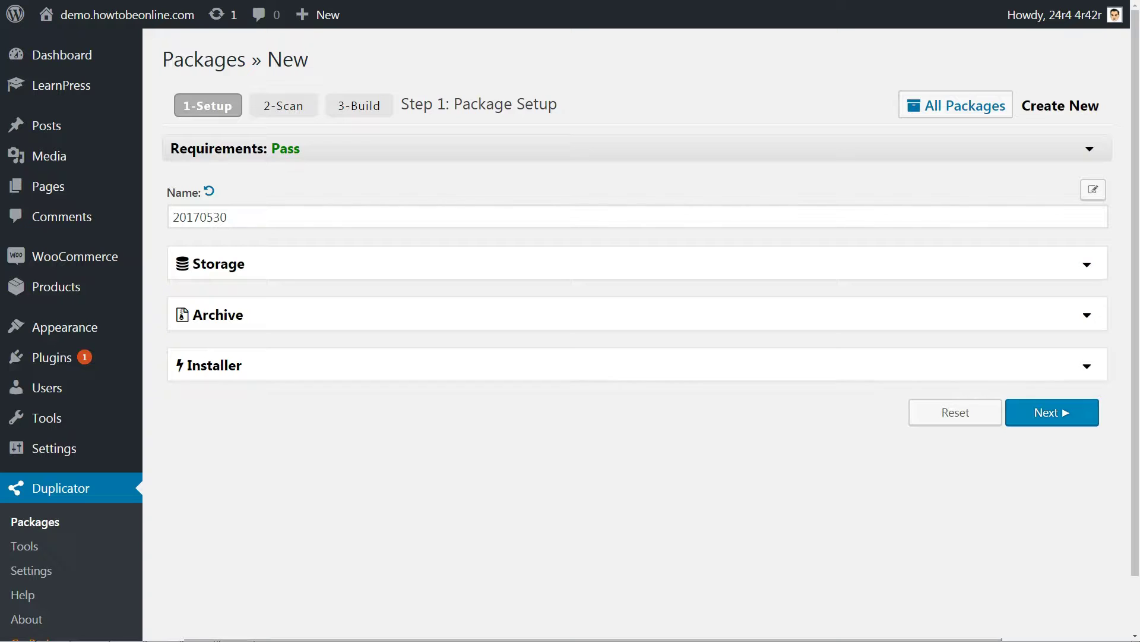
left_click(1037, 415)
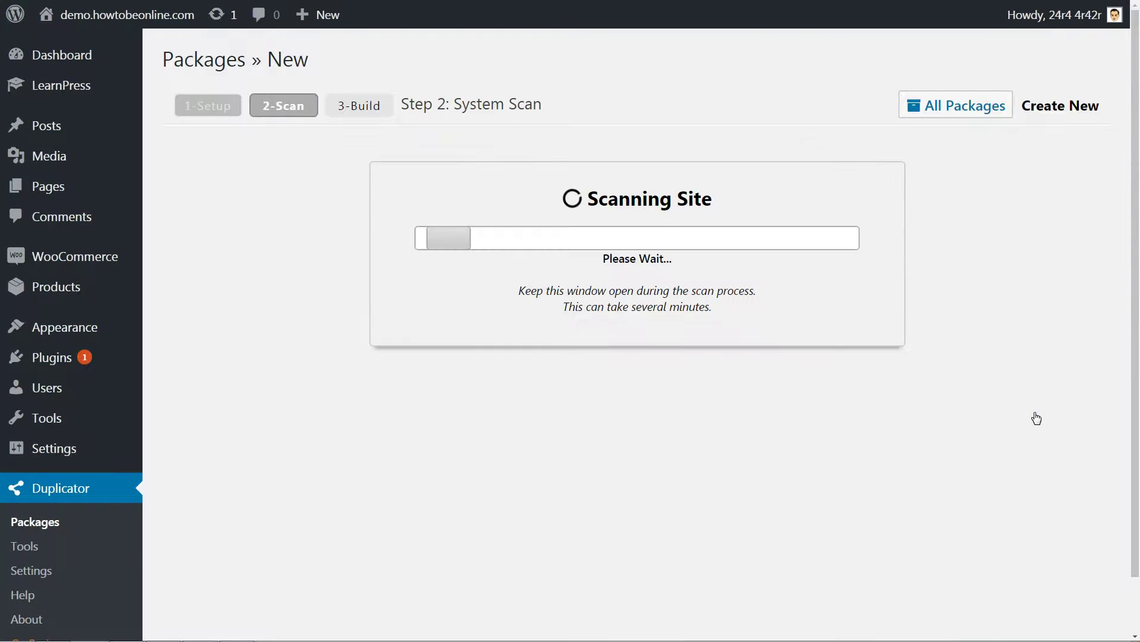
scroll(772, 463, "down", 4)
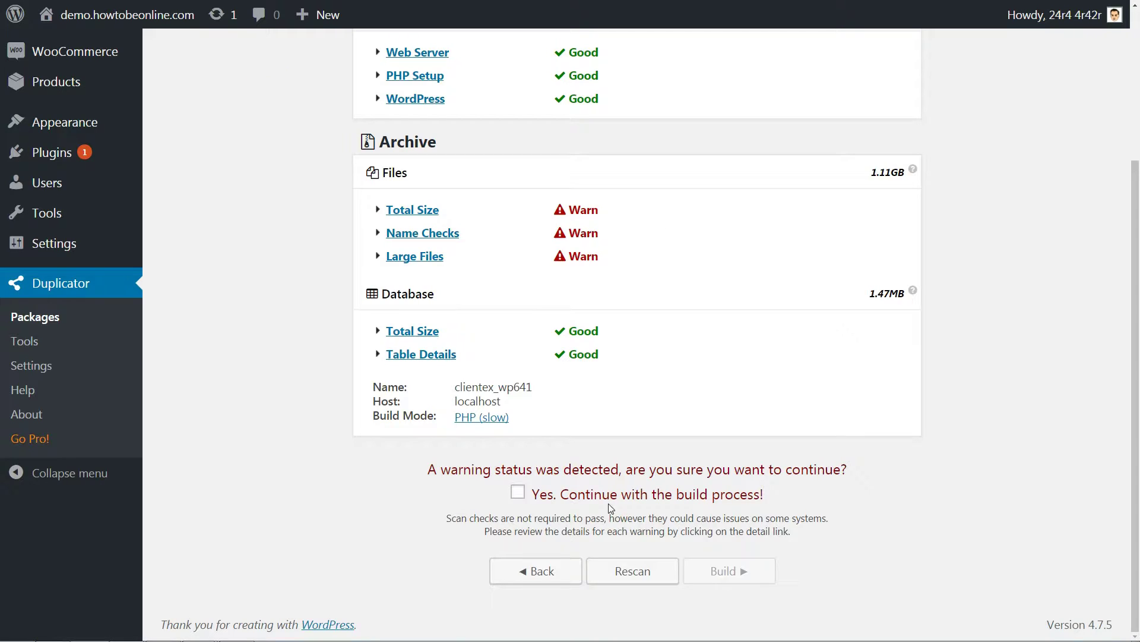
left_click(518, 497)
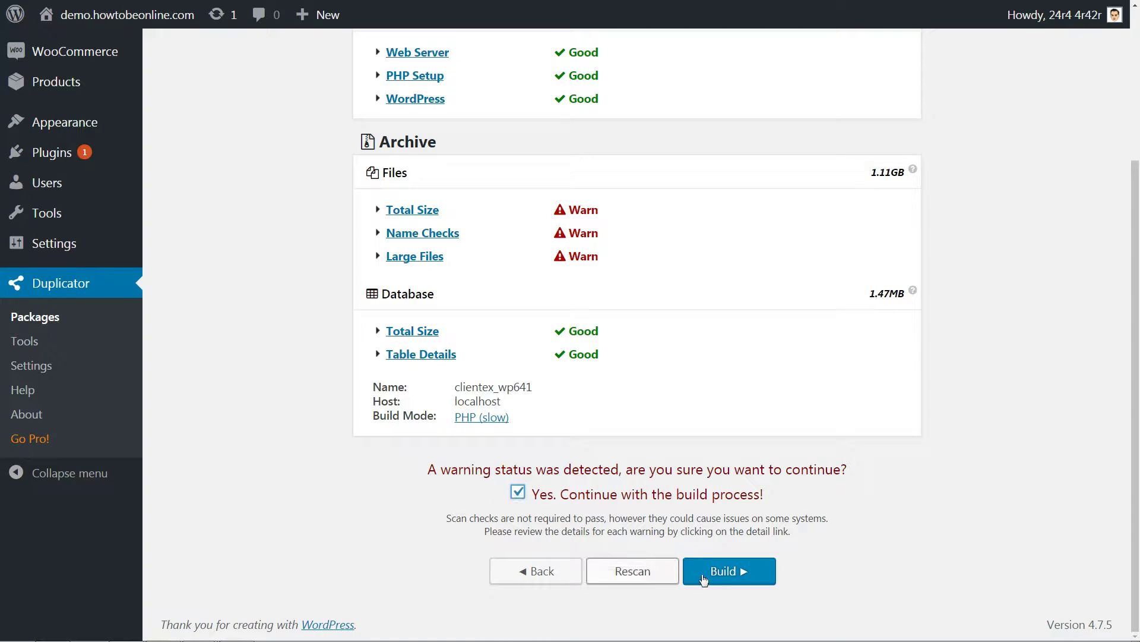
left_click(736, 571)
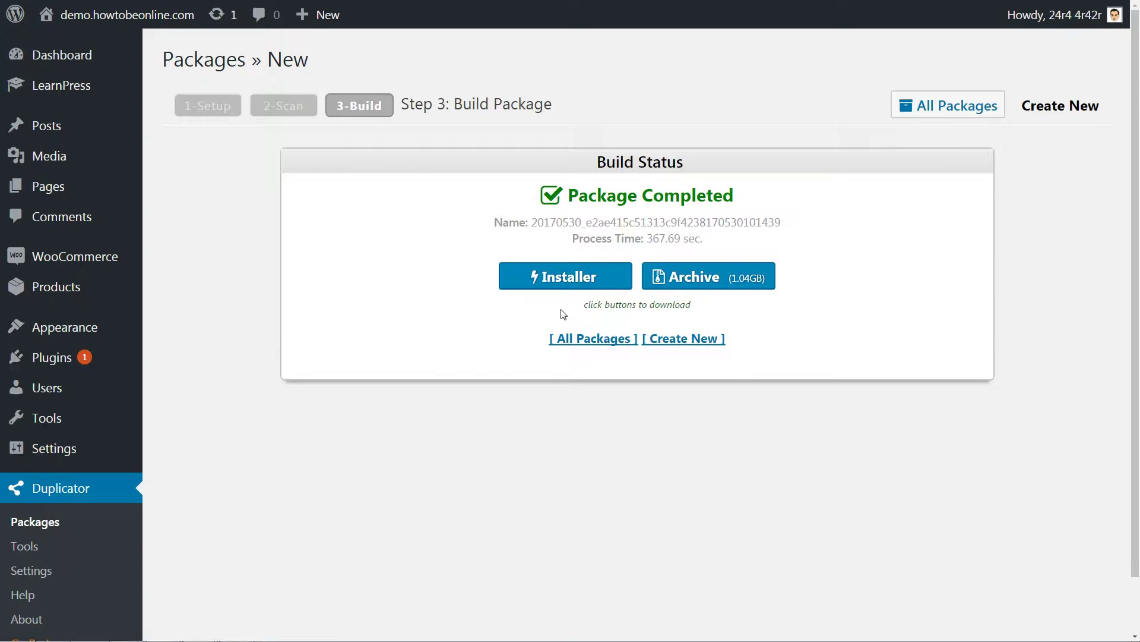
Step: Save the package's installer.php and archive into the Downloads\MOVE folder
left_click(558, 280)
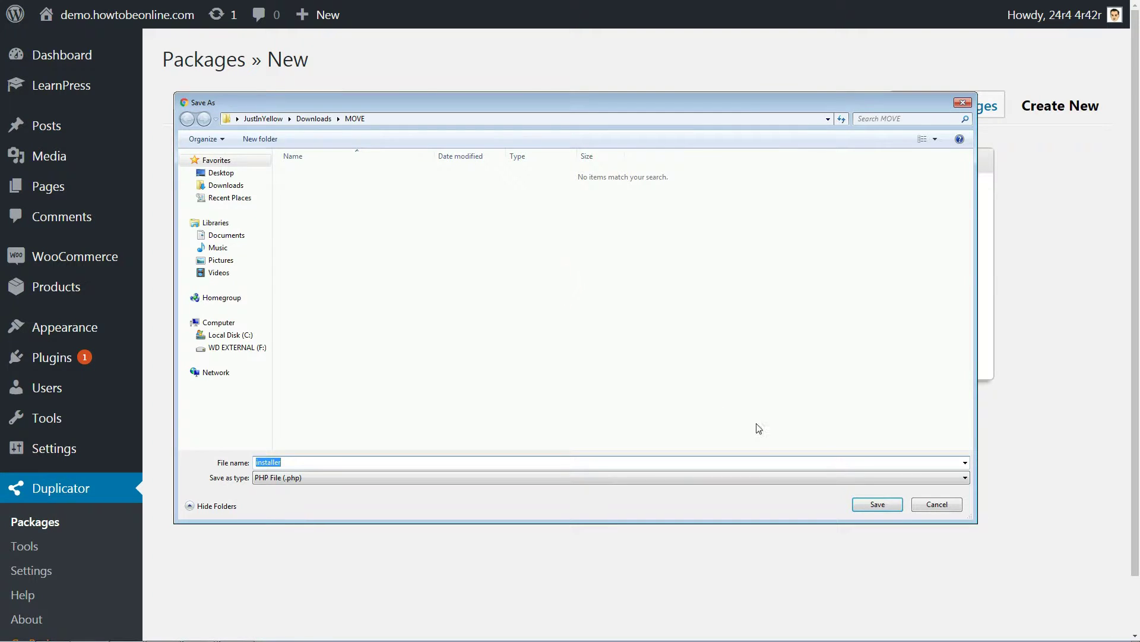
left_click(878, 504)
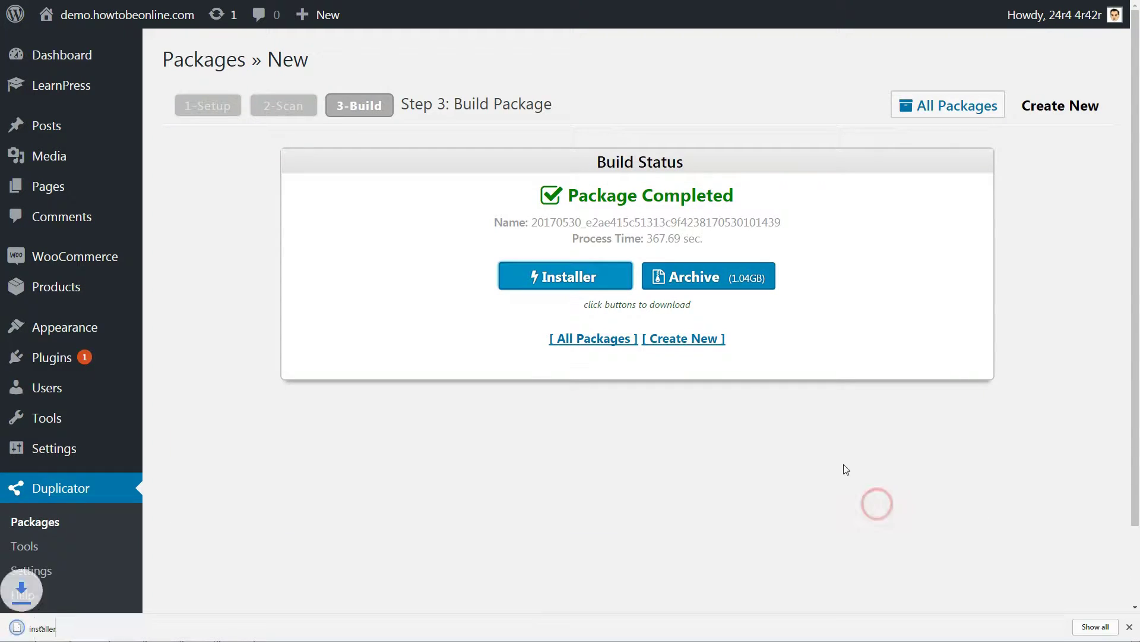
left_click(714, 278)
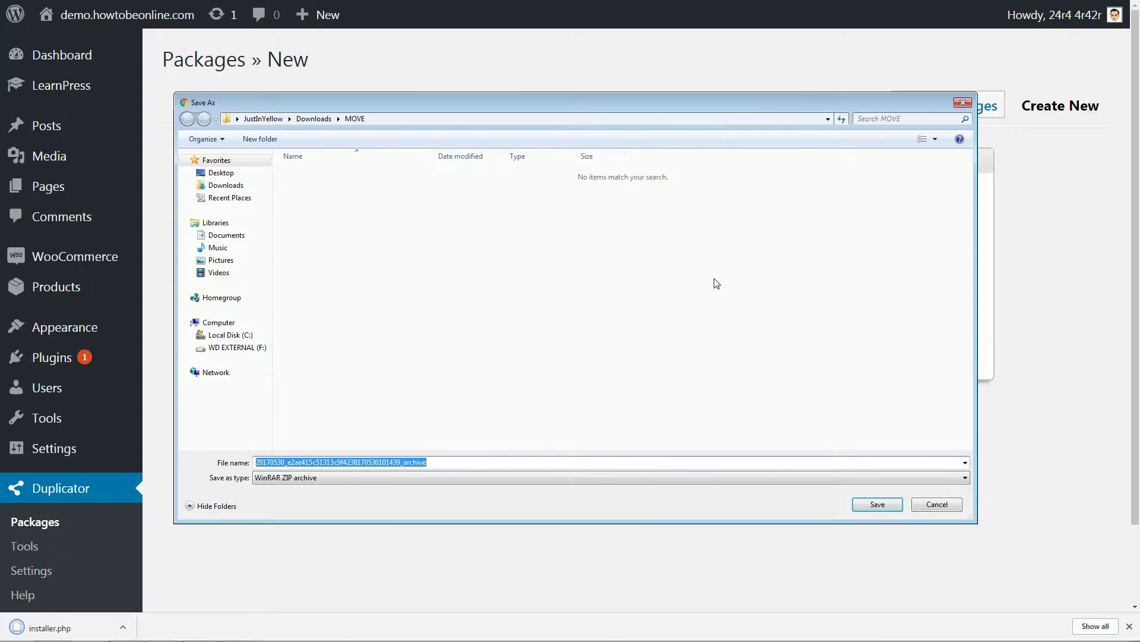
left_click(877, 505)
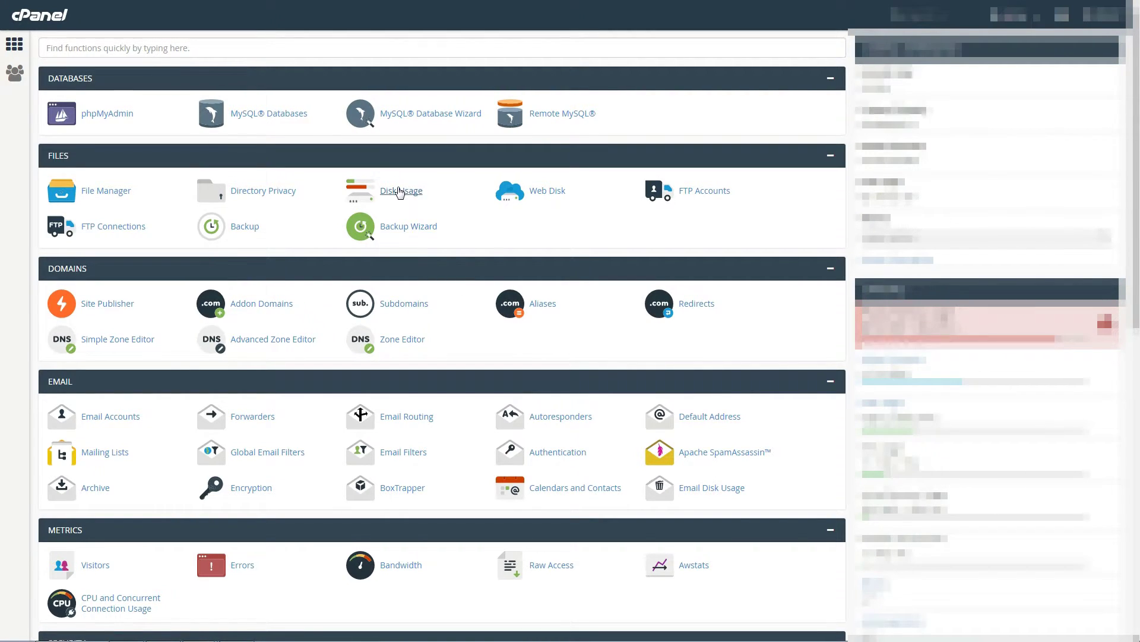
Step: Create a new MySQL database for the move in cPanel
left_click(283, 119)
left_click(237, 191)
type("move")
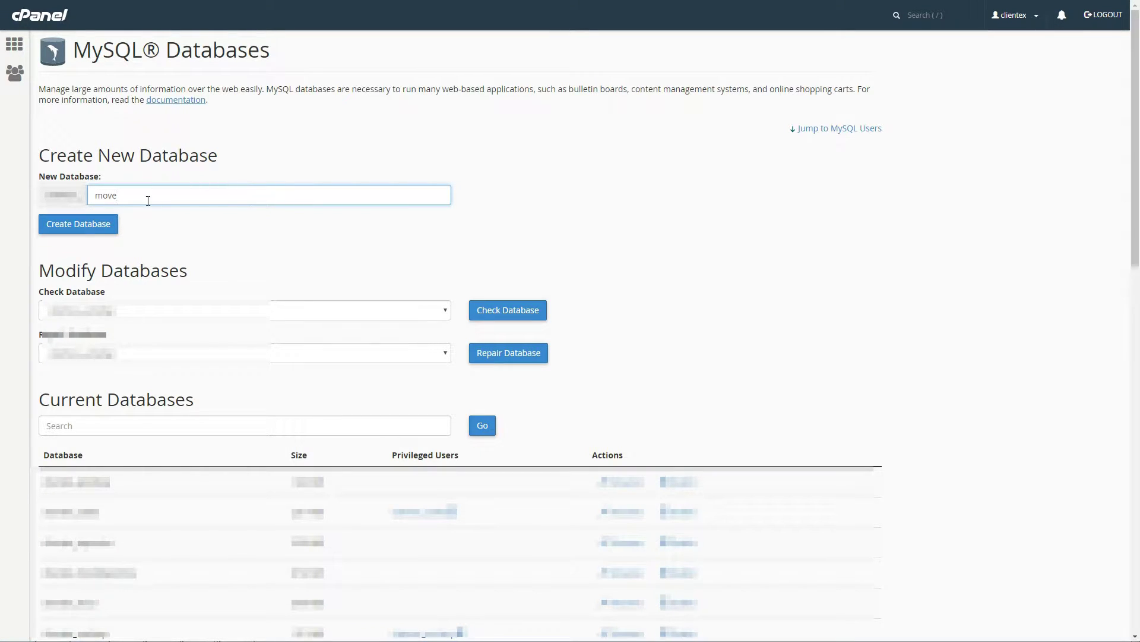
left_click(105, 223)
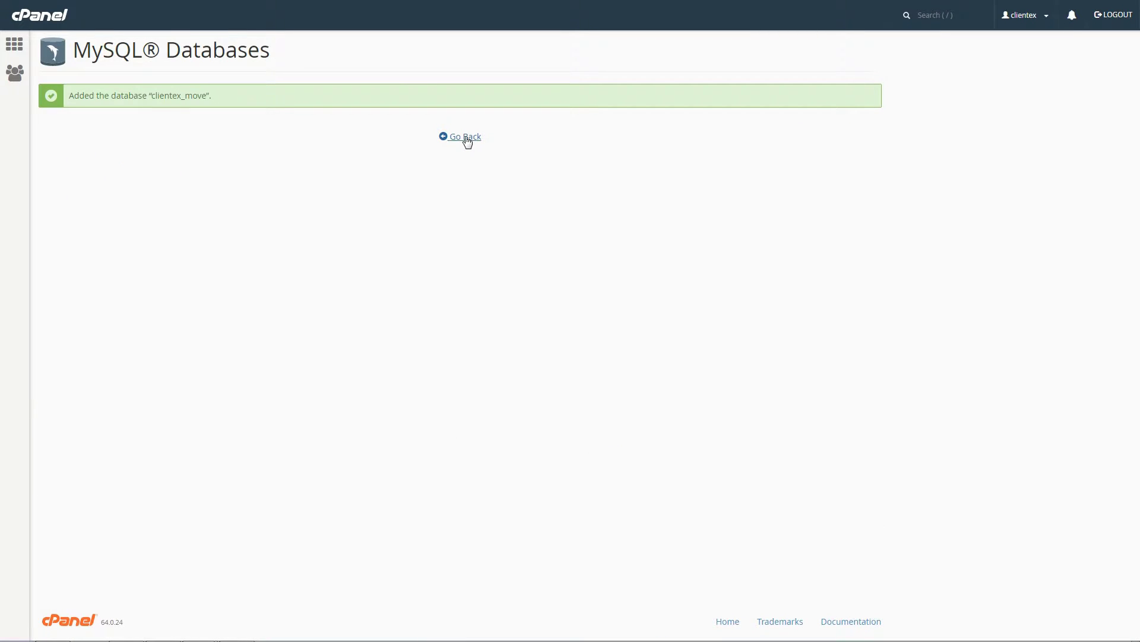
Step: Create a new MySQL user named 'move'
left_click(465, 137)
left_click(98, 144)
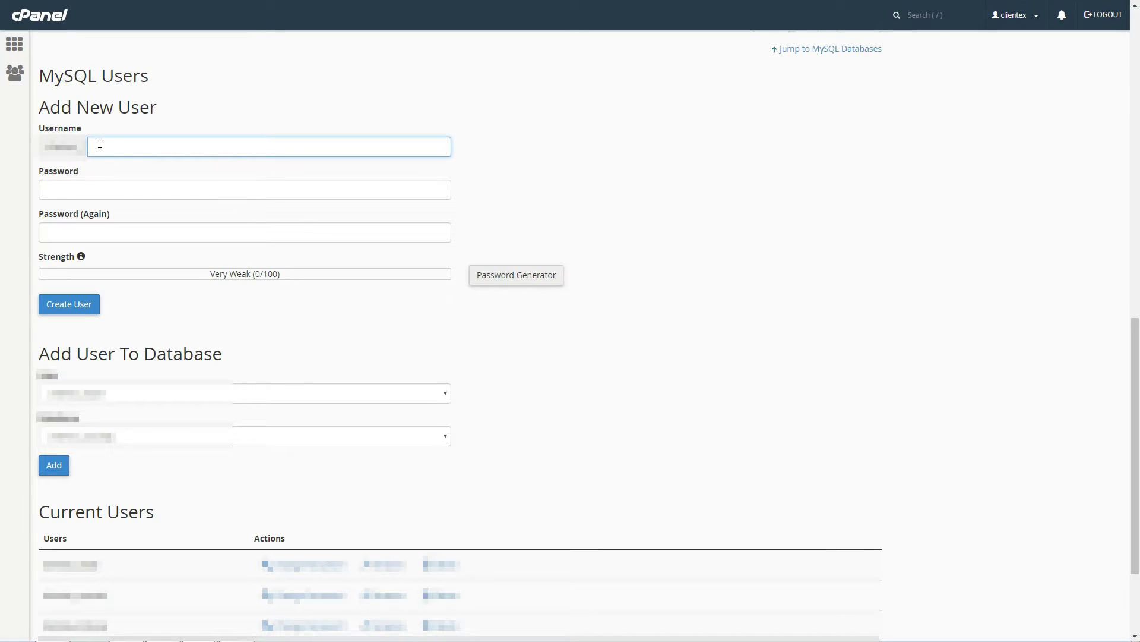
type("move")
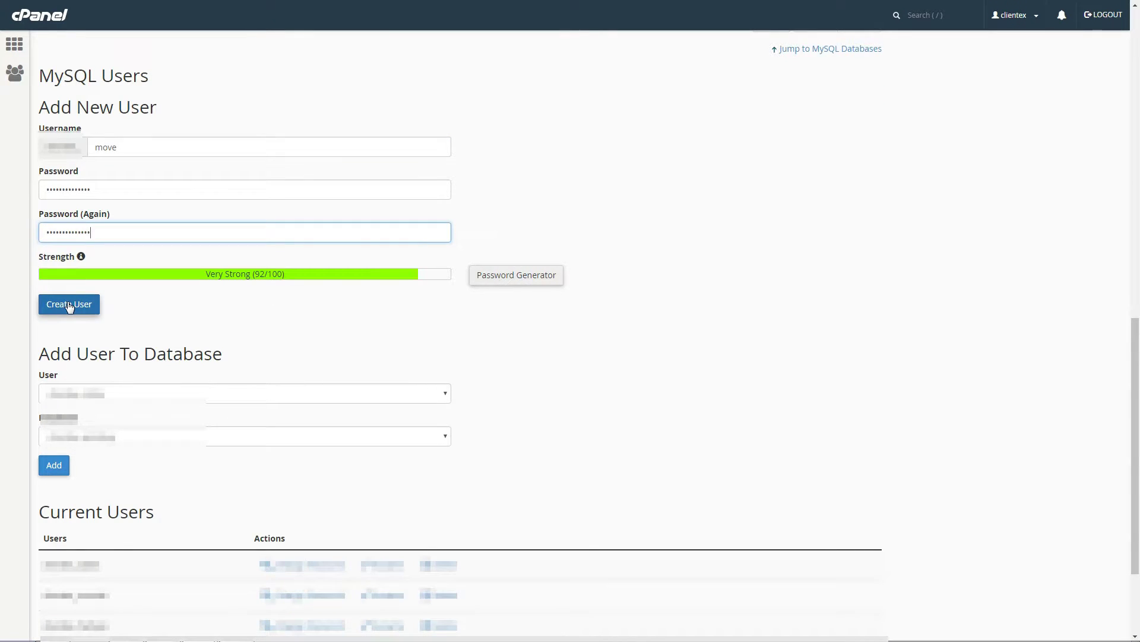
left_click(69, 305)
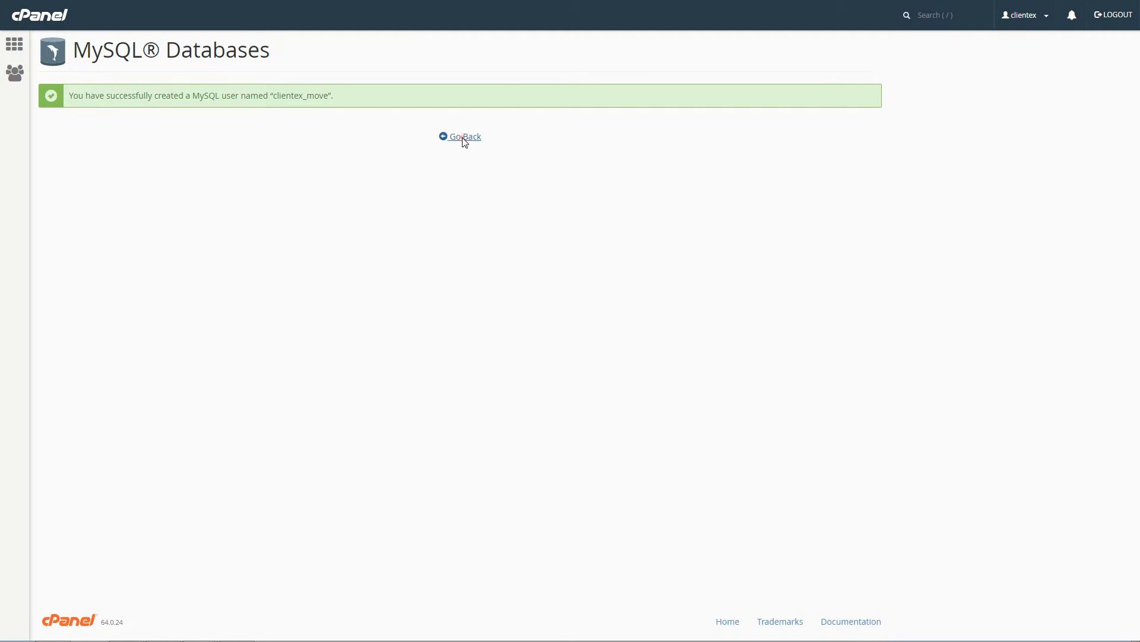
Step: Add the move user to the new database with ALL PRIVILEGES
left_click(465, 137)
left_click(53, 293)
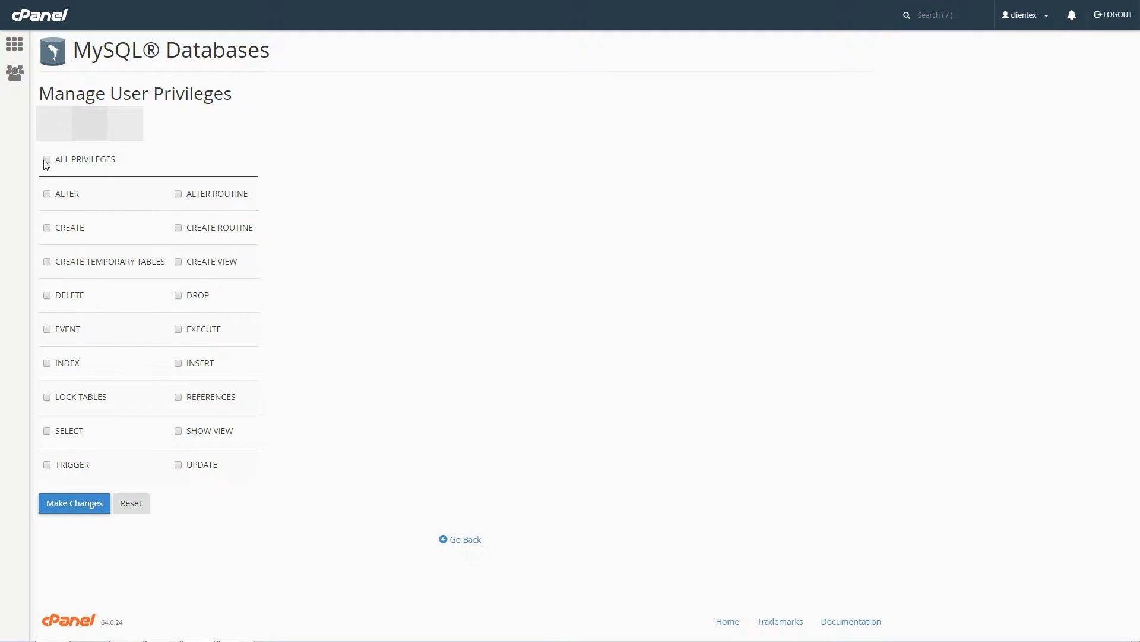
left_click(69, 505)
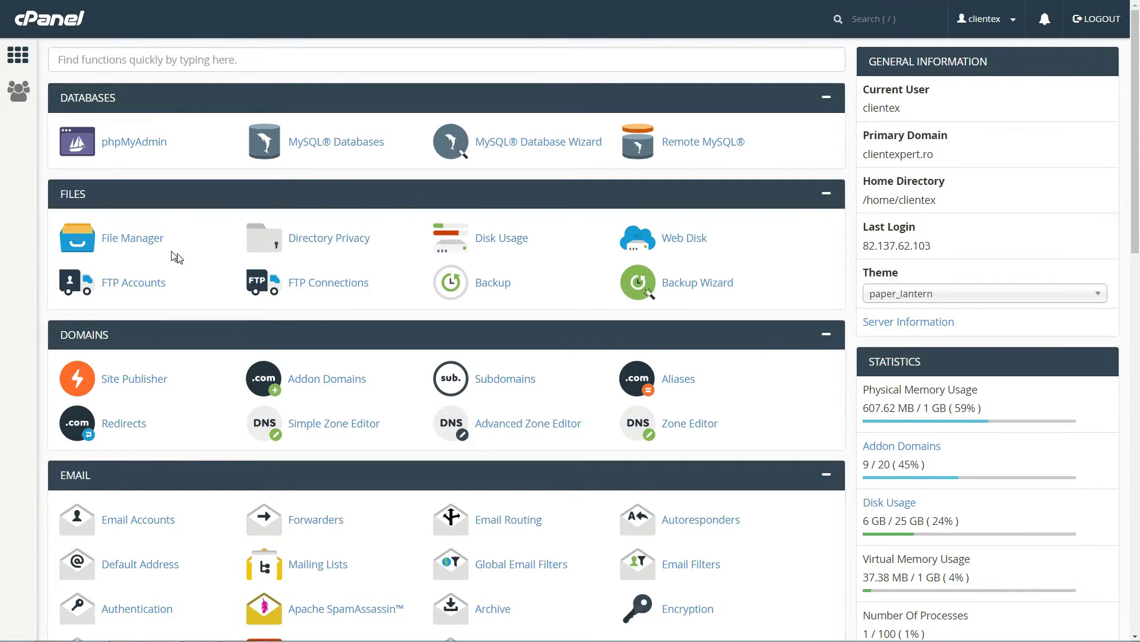
Step: Upload the archive and installer.php into move.howtobeonline.com, then enter the installer.php address
left_click(143, 245)
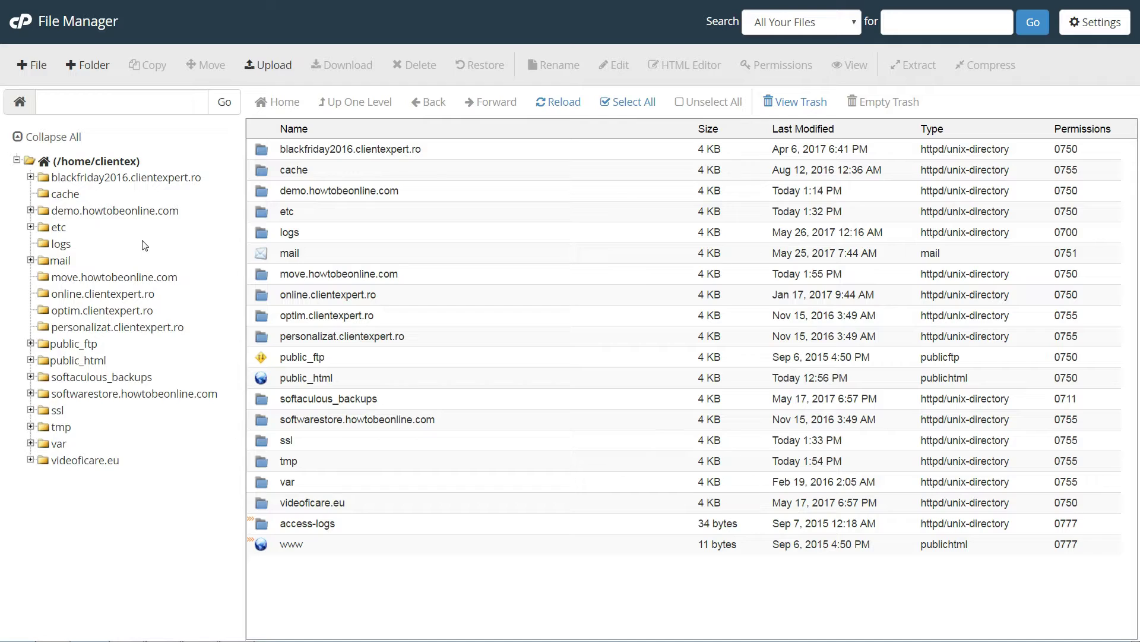
left_click(144, 279)
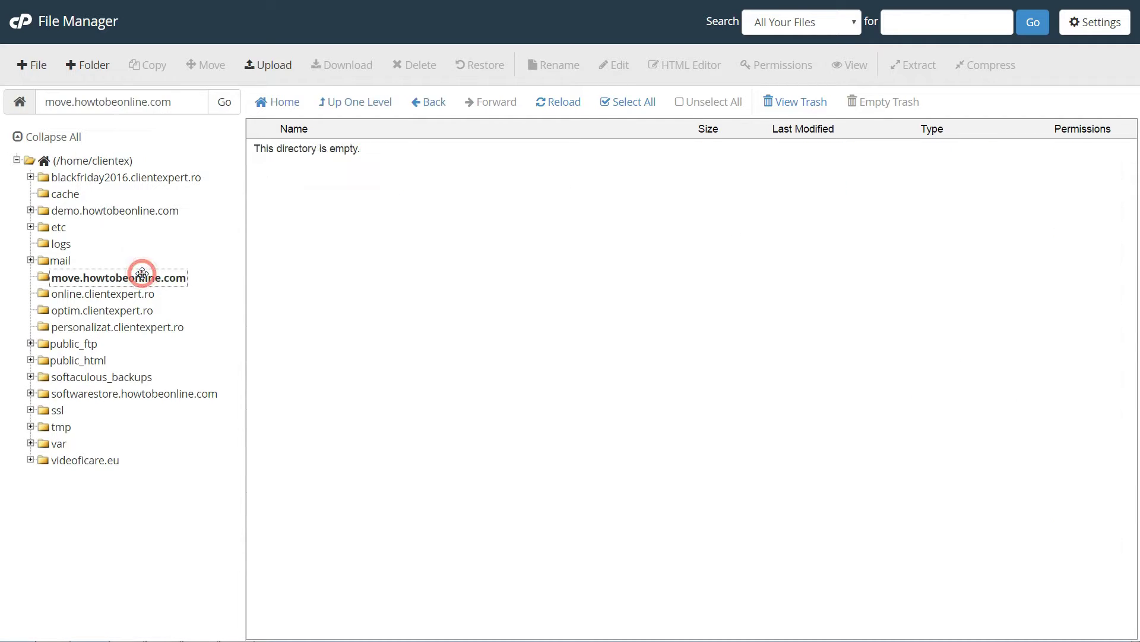
left_click(269, 65)
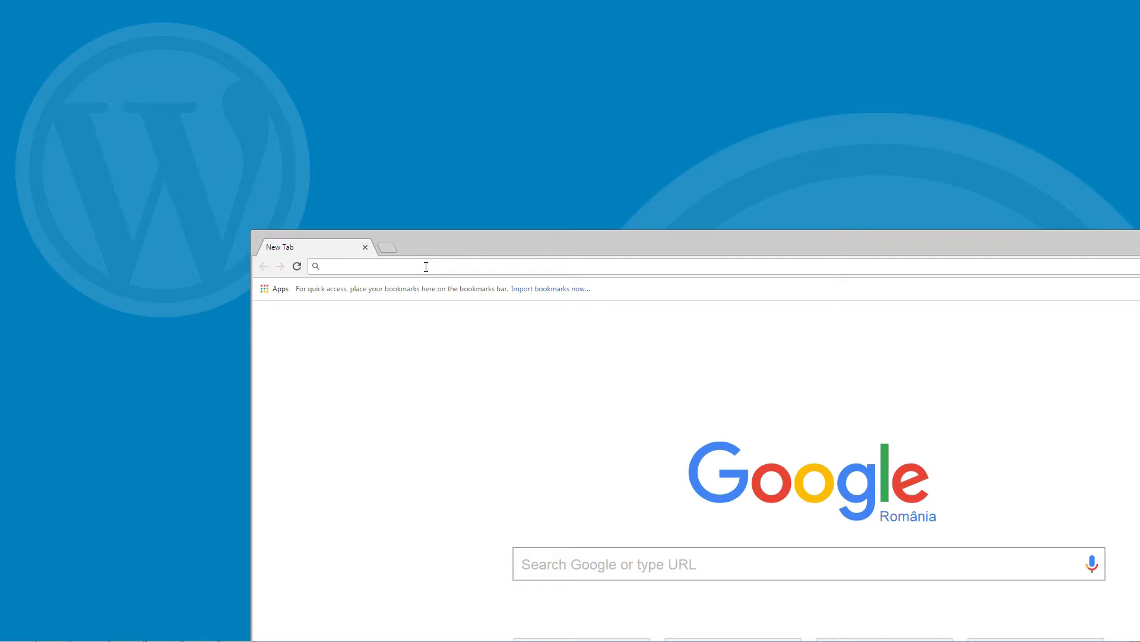
type("move.howto")
type("beonline.com/installer.php")
Step: Load move.howtobeonline.com/installer.php, accept the terms, run deployment and request the database install
key("Return")
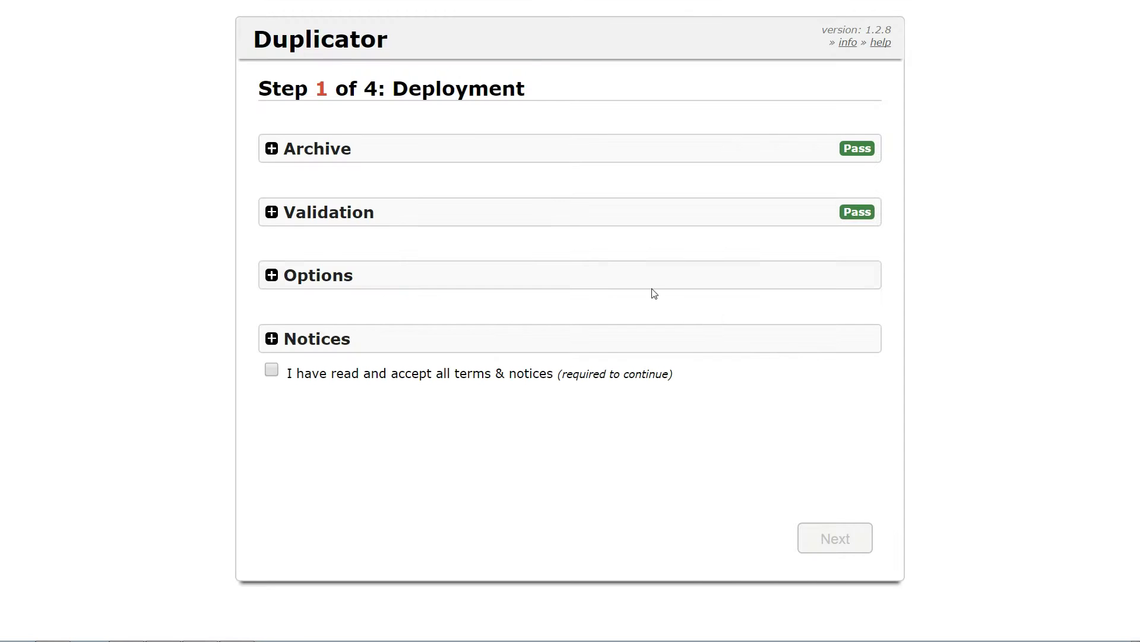
left_click(271, 370)
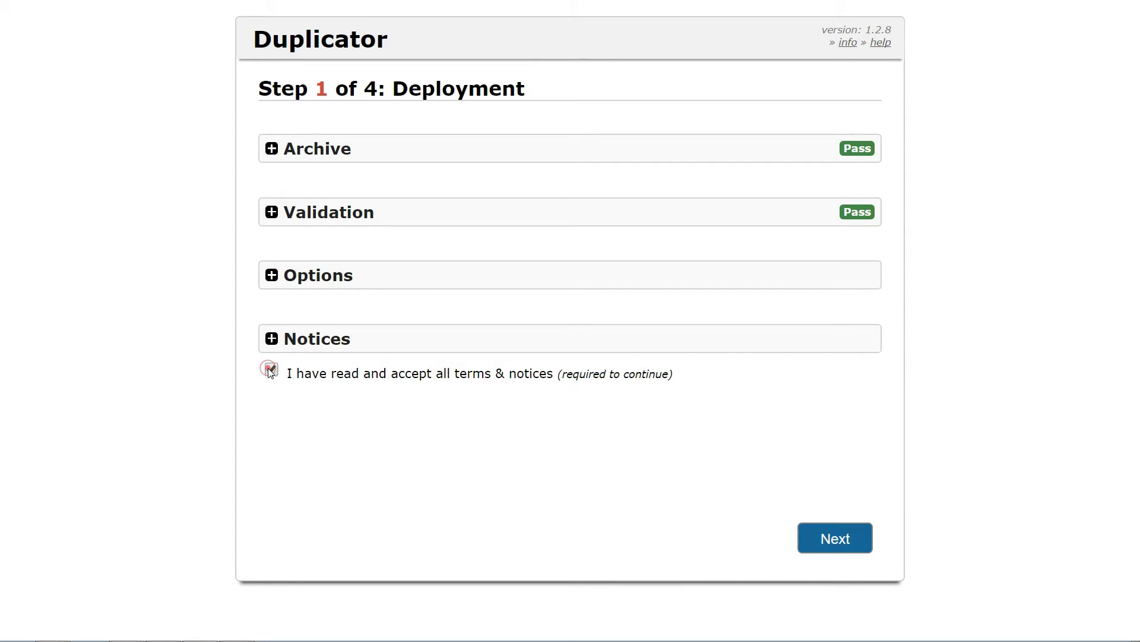
left_click(834, 538)
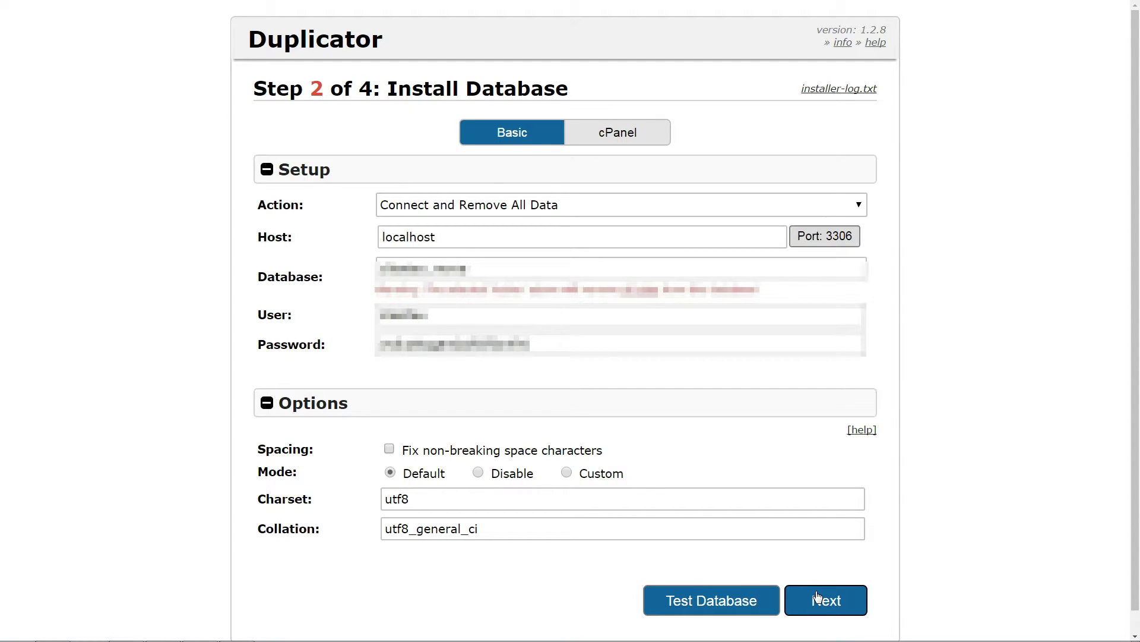
left_click(817, 596)
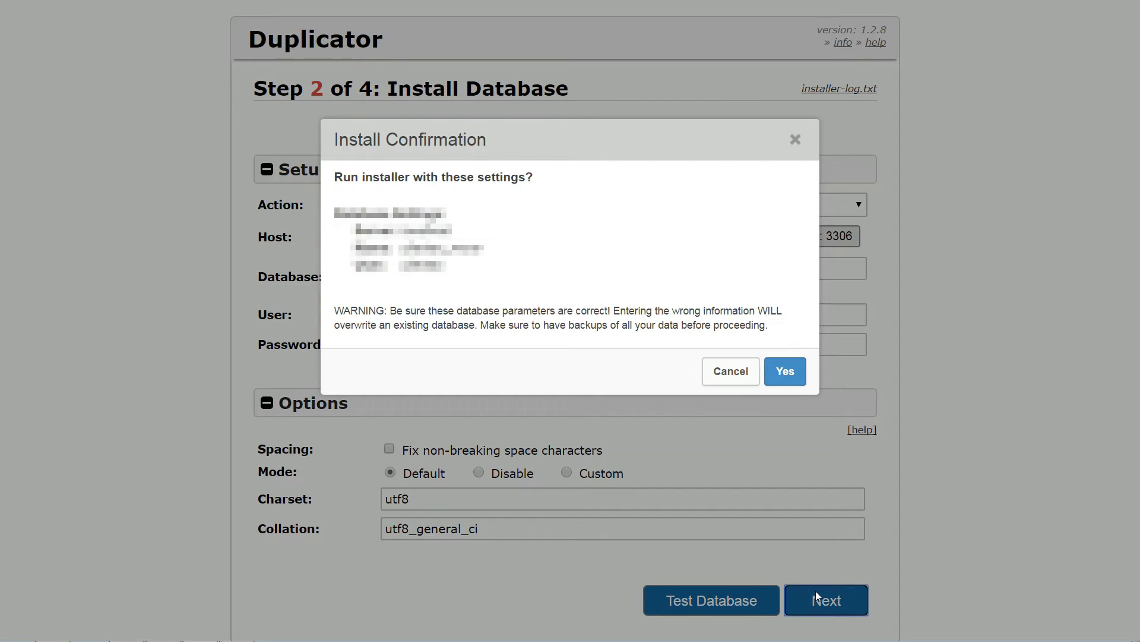
Step: Confirm the database install, set the site title to 'Move WordPress' and run the data update
left_click(785, 372)
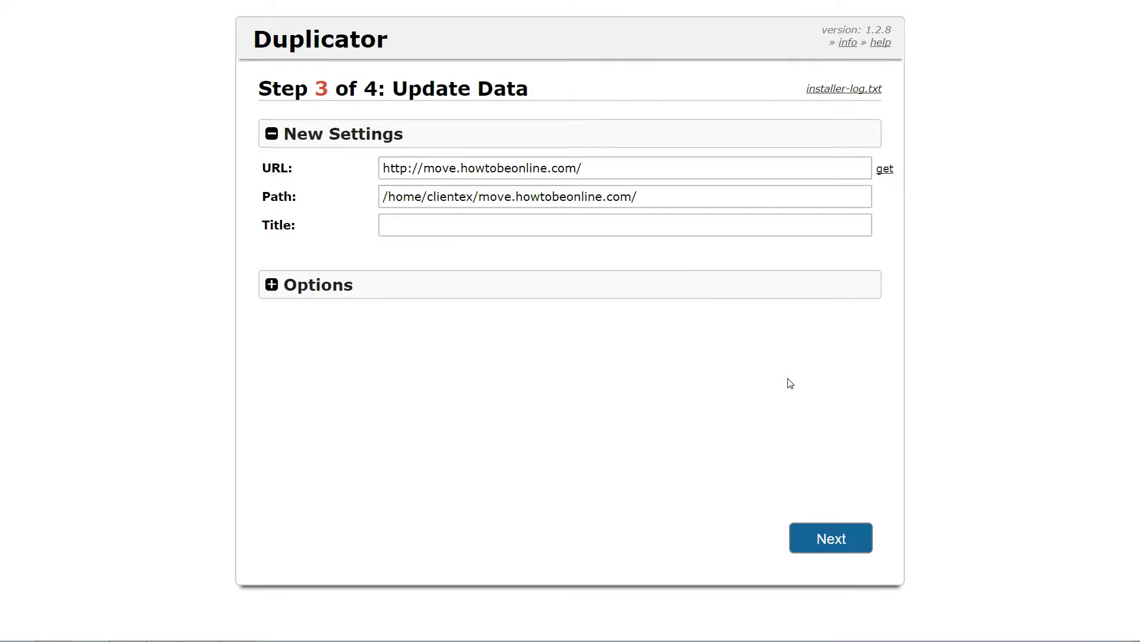
left_click(452, 224)
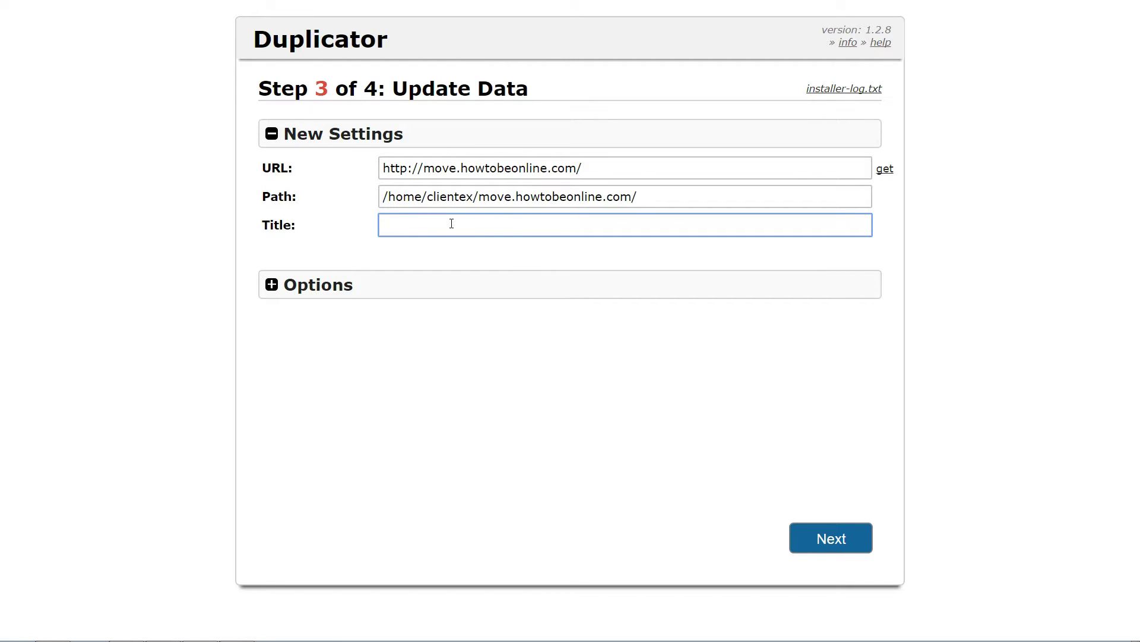
type("Move W")
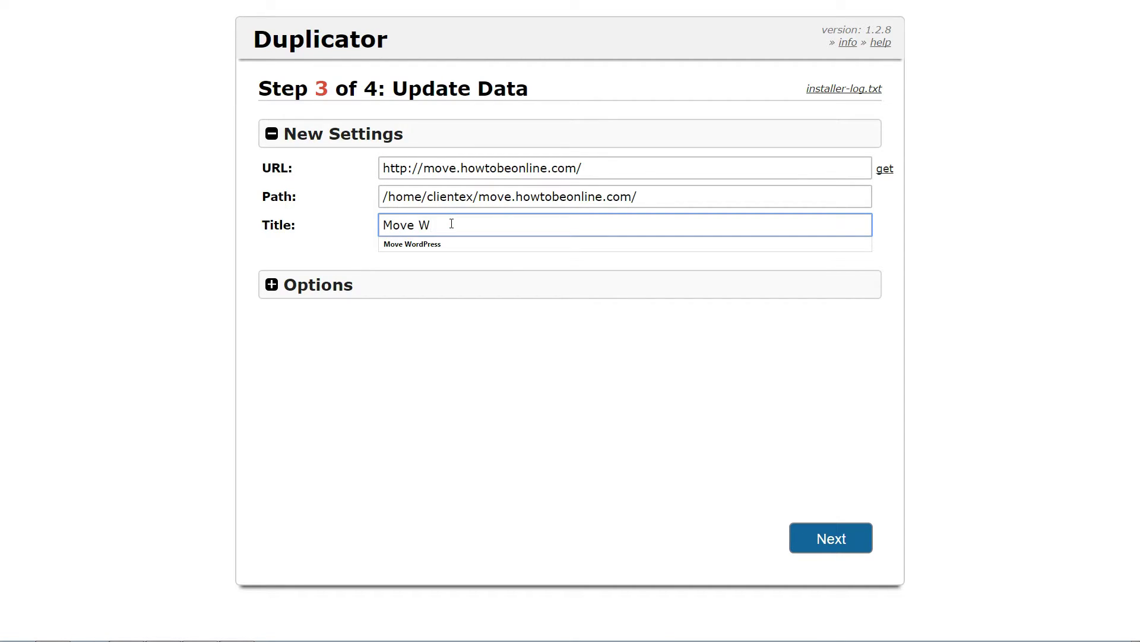
type("ordPress")
left_click(435, 246)
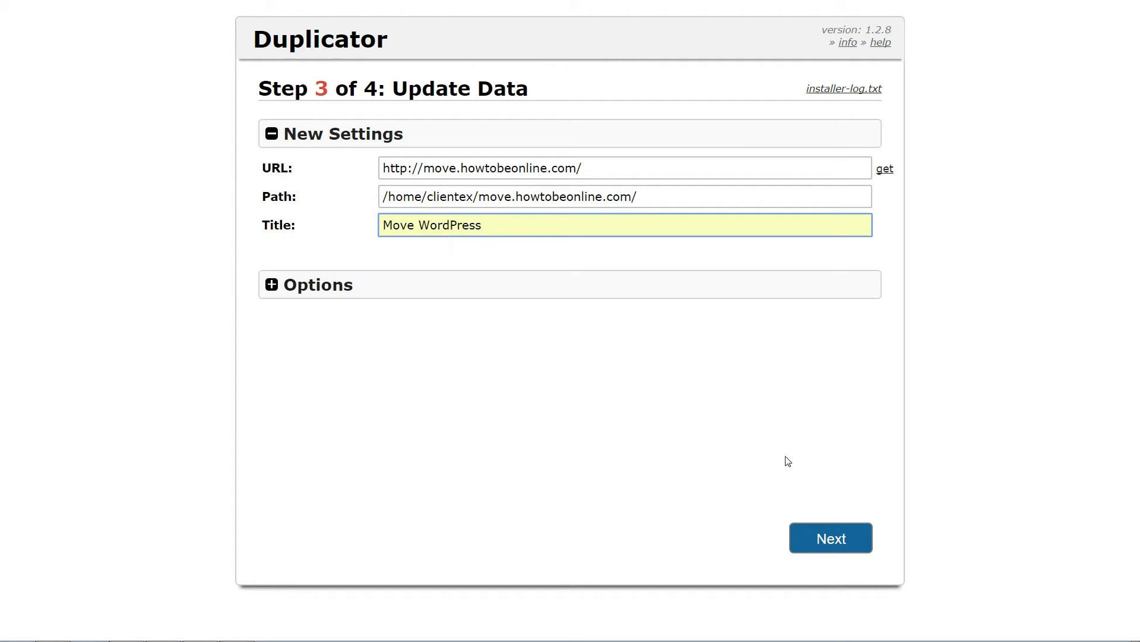
left_click(832, 538)
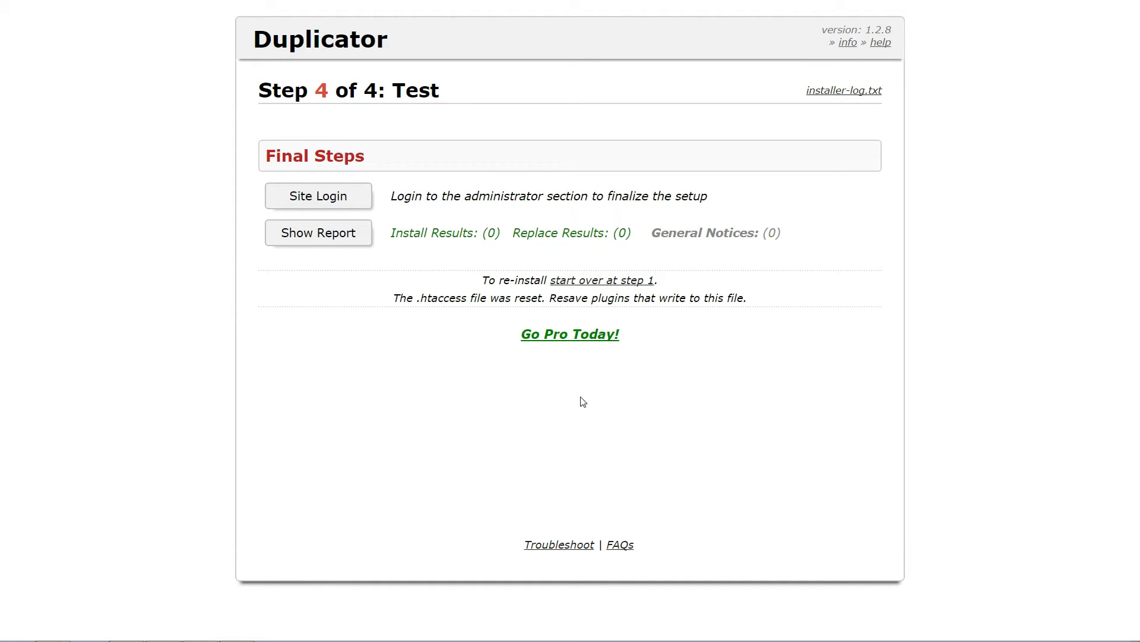
Step: Log in as admin with the account password, resave Settings > Permalinks, and reach Duplicator's cleanup page
left_click(354, 203)
type("admin")
key("Tab")
type("••••••••••")
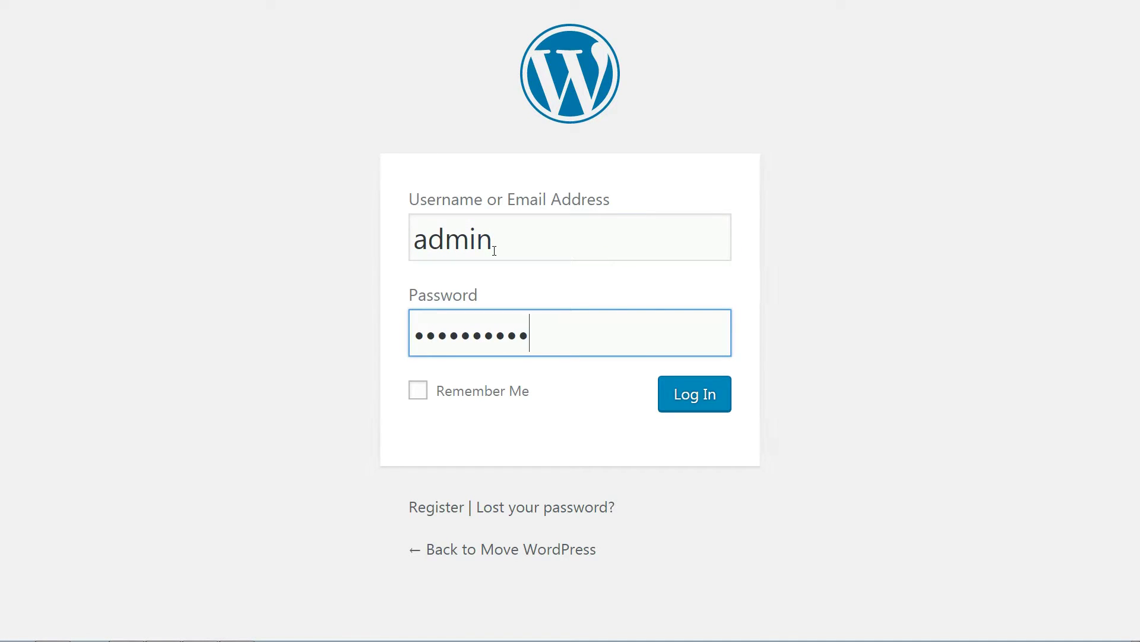
left_click(688, 386)
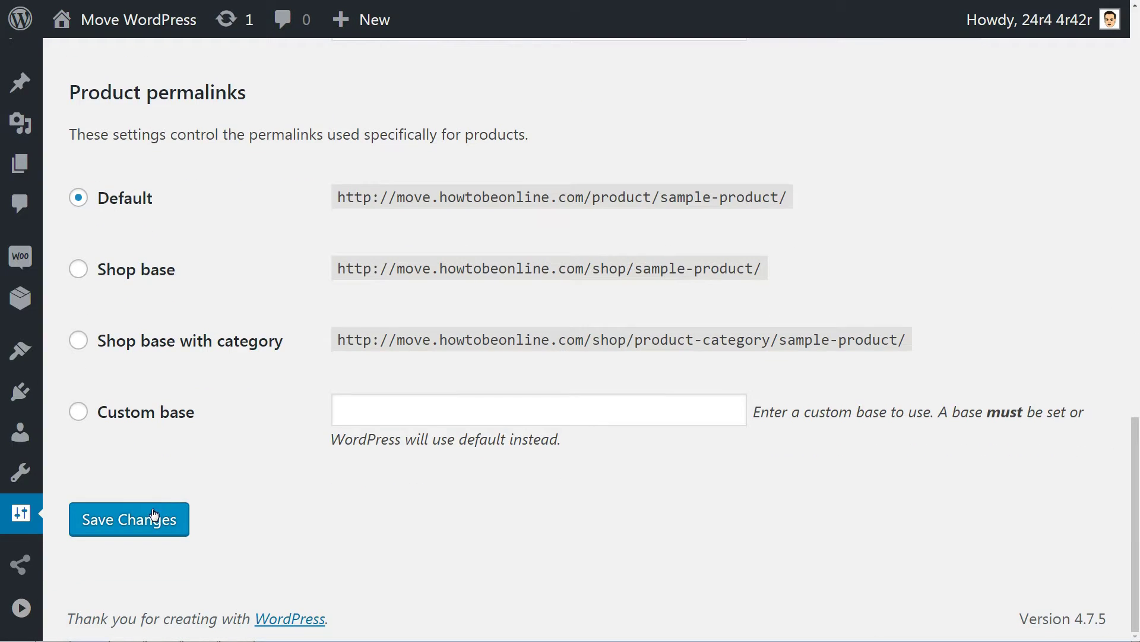
left_click(133, 518)
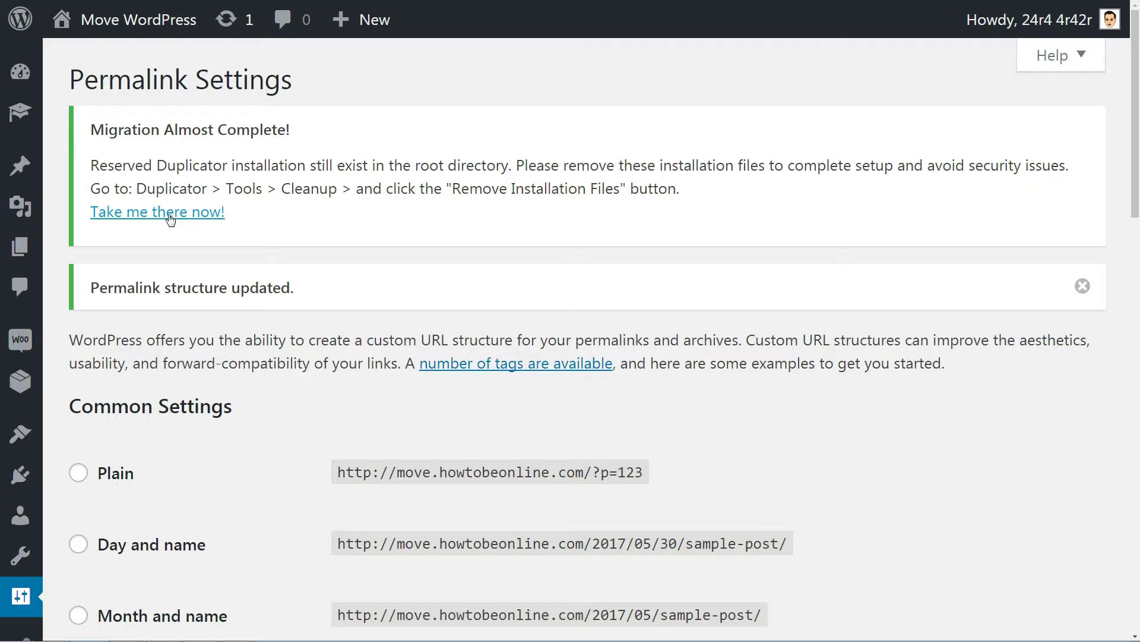
left_click(169, 215)
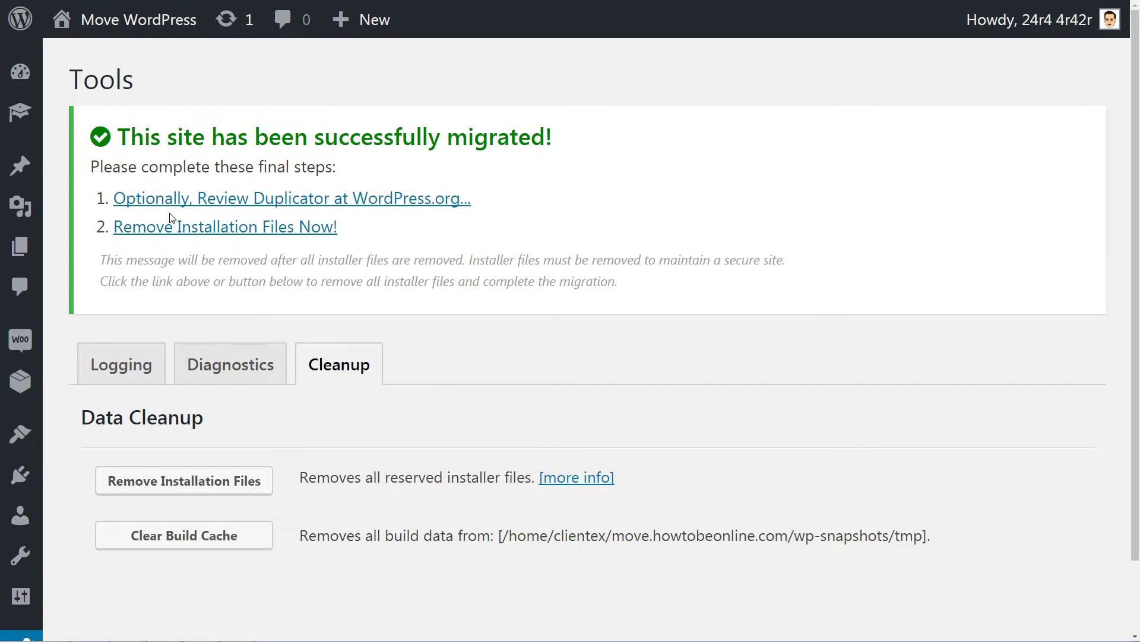
Step: Remove the Duplicator installation files and open the site's front end
left_click(218, 487)
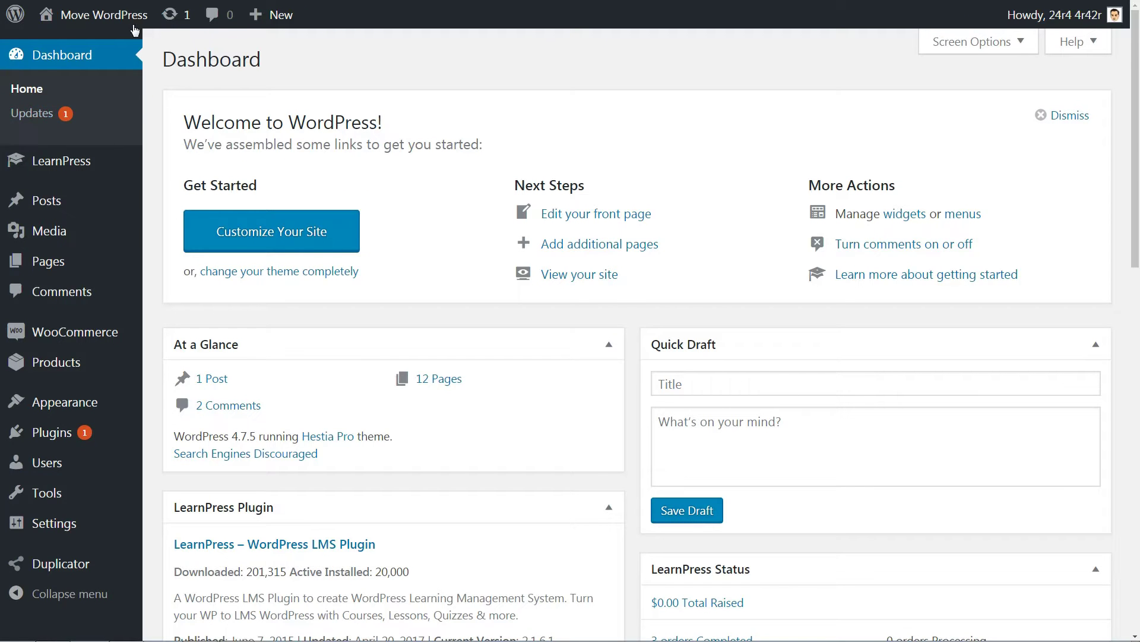
mouse_move(117, 20)
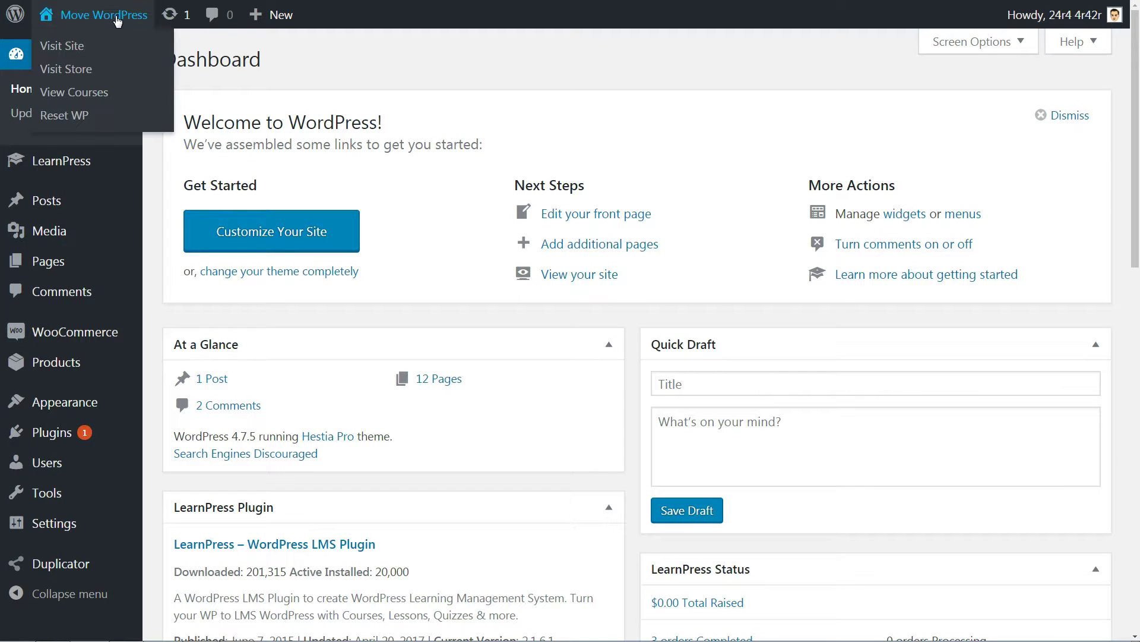
left_click(67, 51)
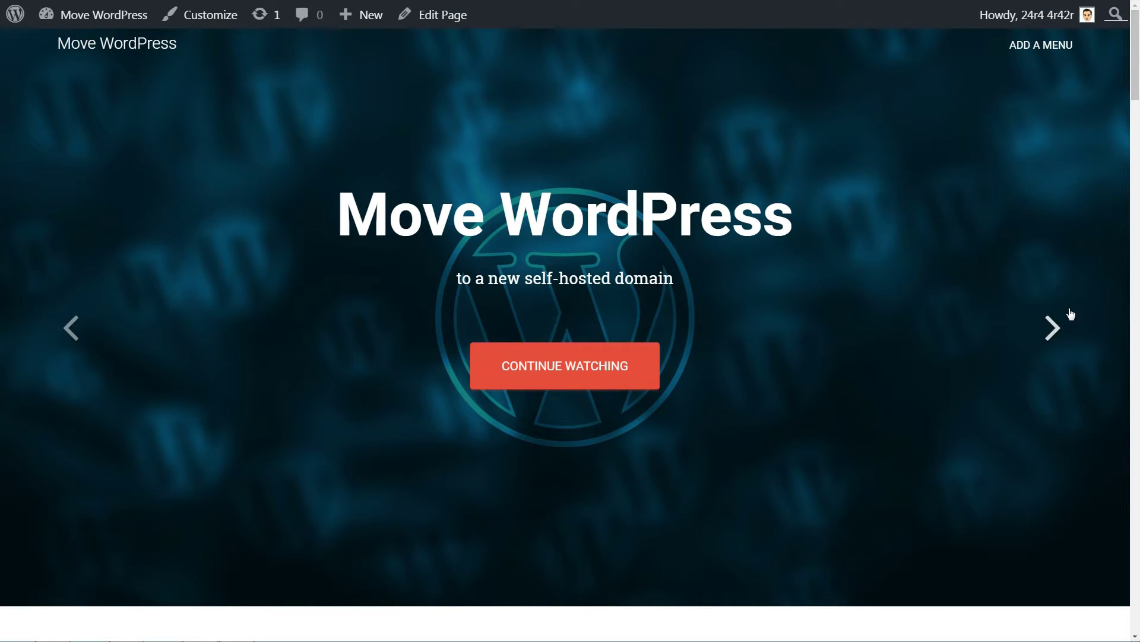
Step: Advance the front-page hero slider through three slides
left_click(1053, 327)
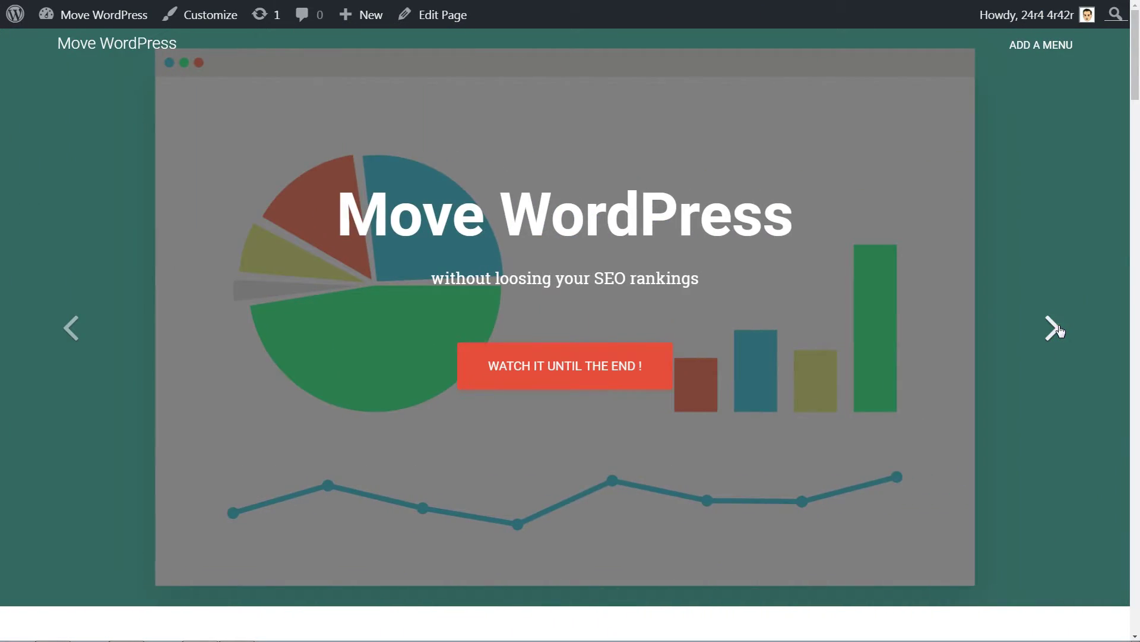
left_click(1053, 327)
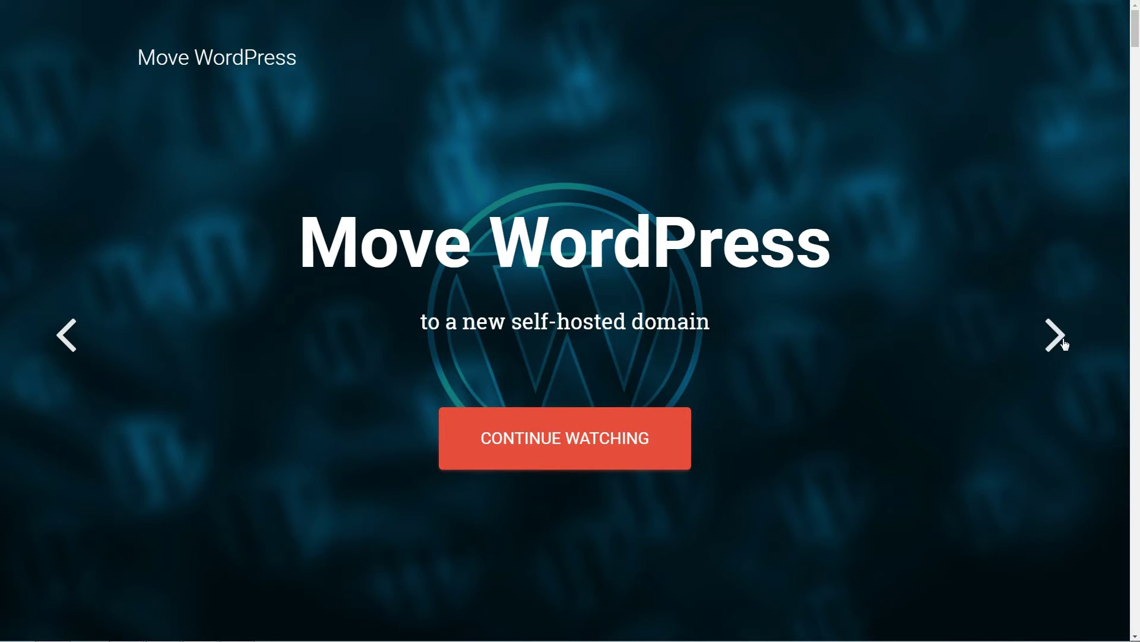
left_click(1060, 340)
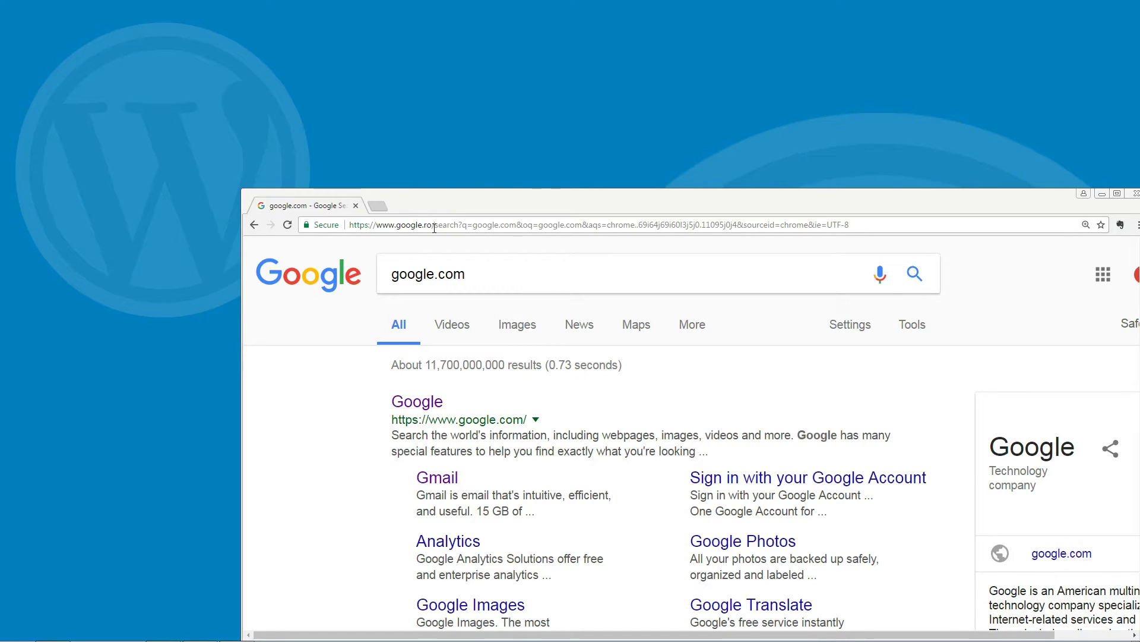
Step: Load demo.howtobeonline.com via 'demo' in the address bar and highlight the resulting move.howtobeonline.com address
left_click(434, 228)
left_click(434, 227)
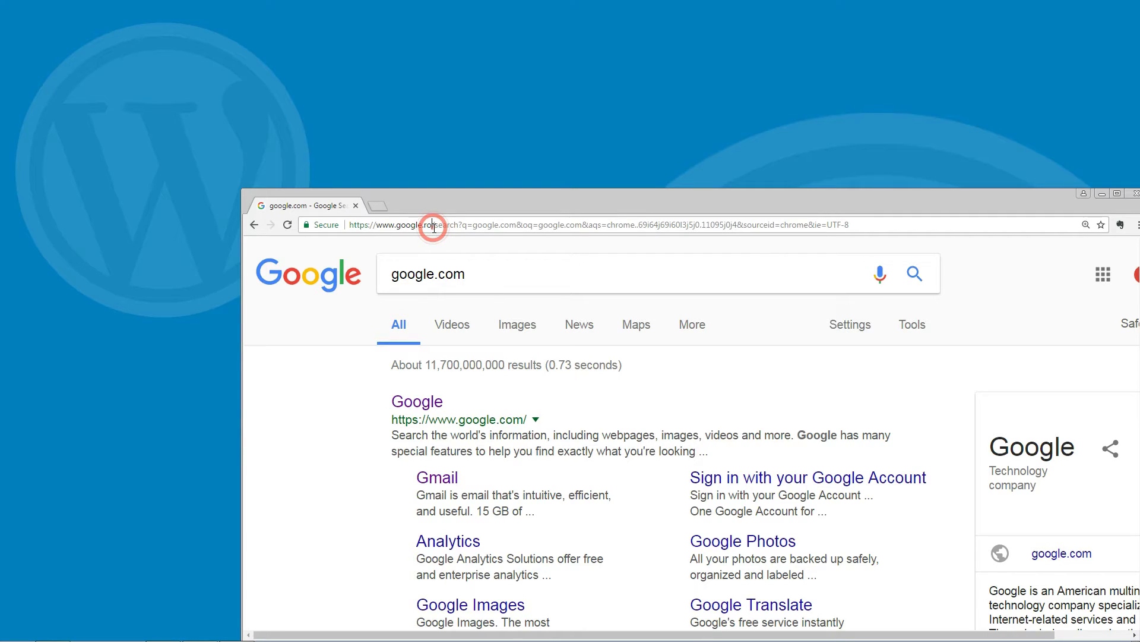
left_click(434, 227)
type("demo.howtobeonline.com")
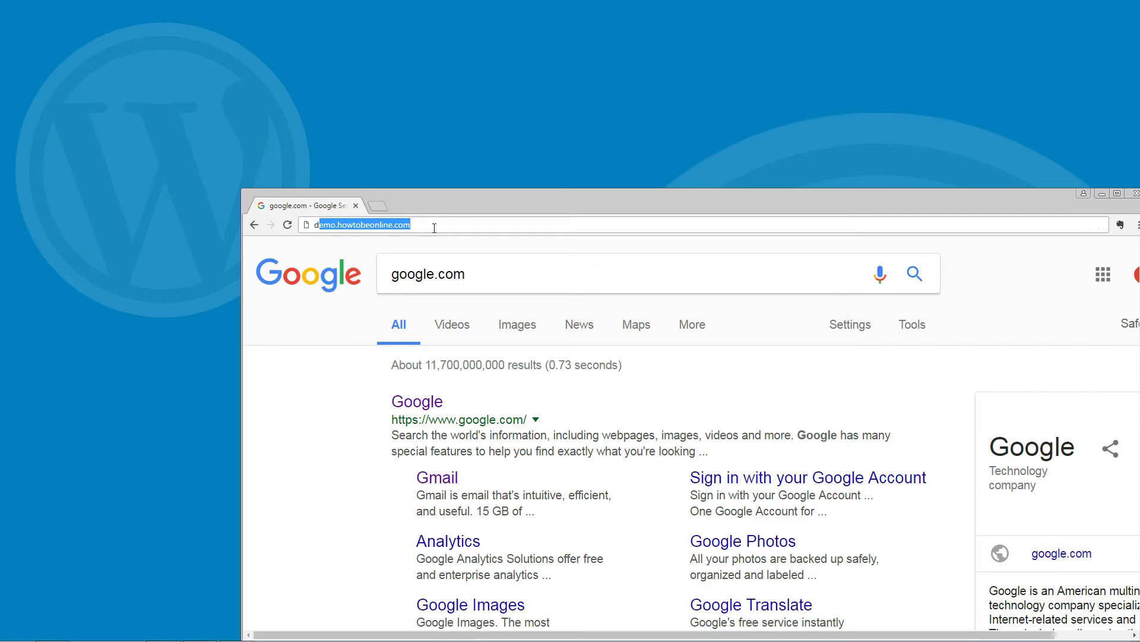
key("Return")
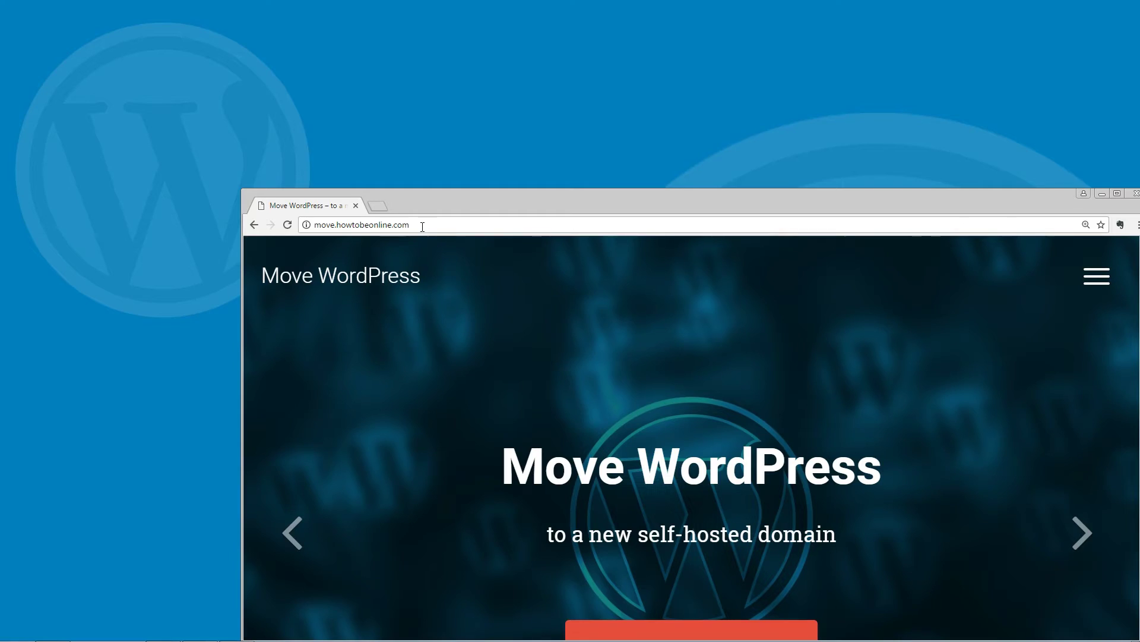
left_click_drag(421, 226, 307, 235)
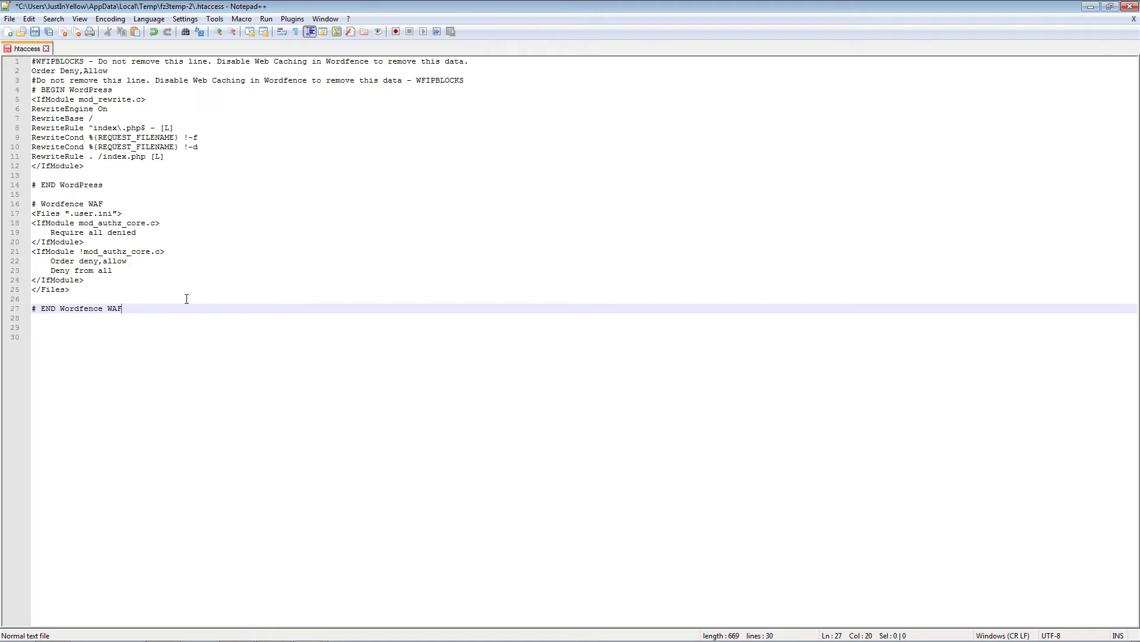
key("Return")
type("#Options +FollowSymLinks RewriteEngine on RewriteRule ^(.*)$ http://move.howtobeonline.com/$1 [R=301,L]")
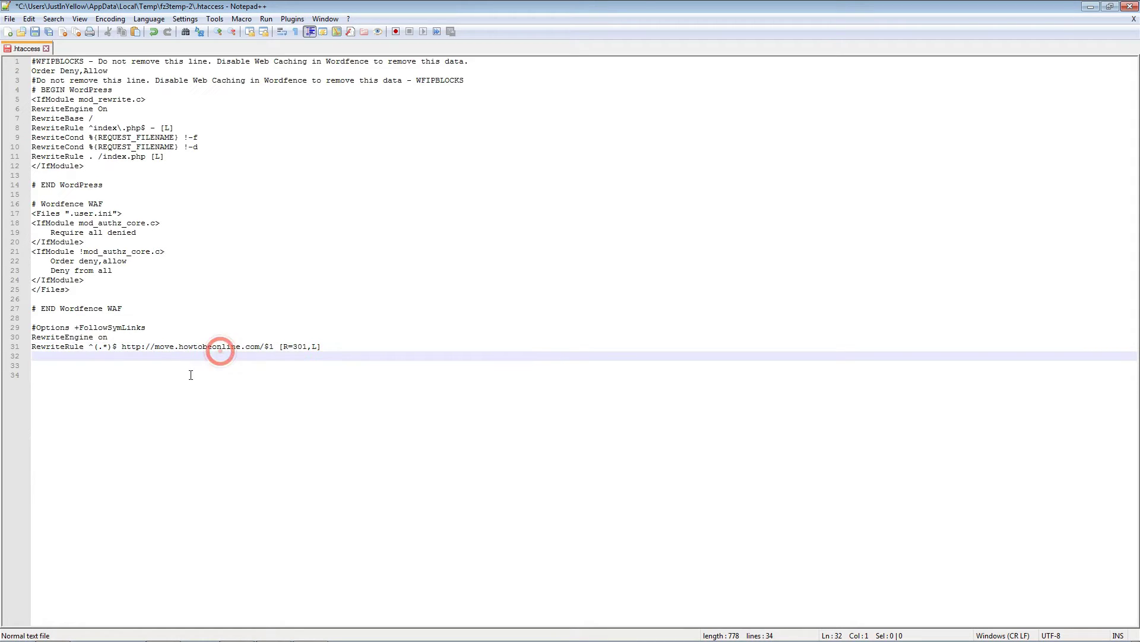
left_click_drag(122, 346, 259, 346)
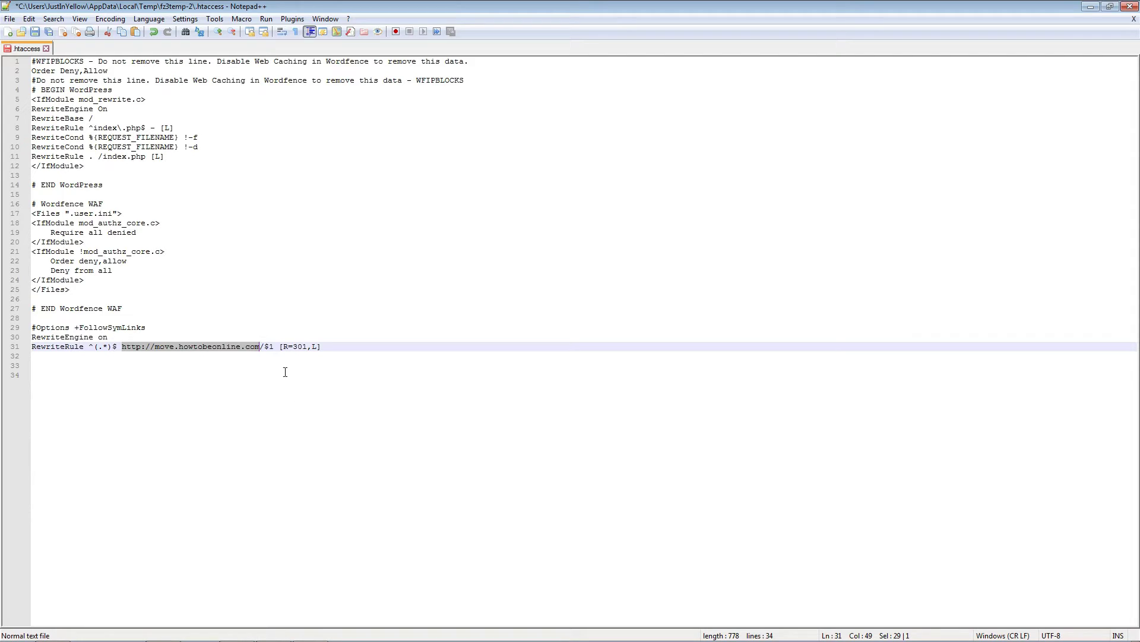
scroll(283, 373, "up", 2, "ctrl")
scroll(284, 377, "up", 2, "ctrl")
left_click(318, 383)
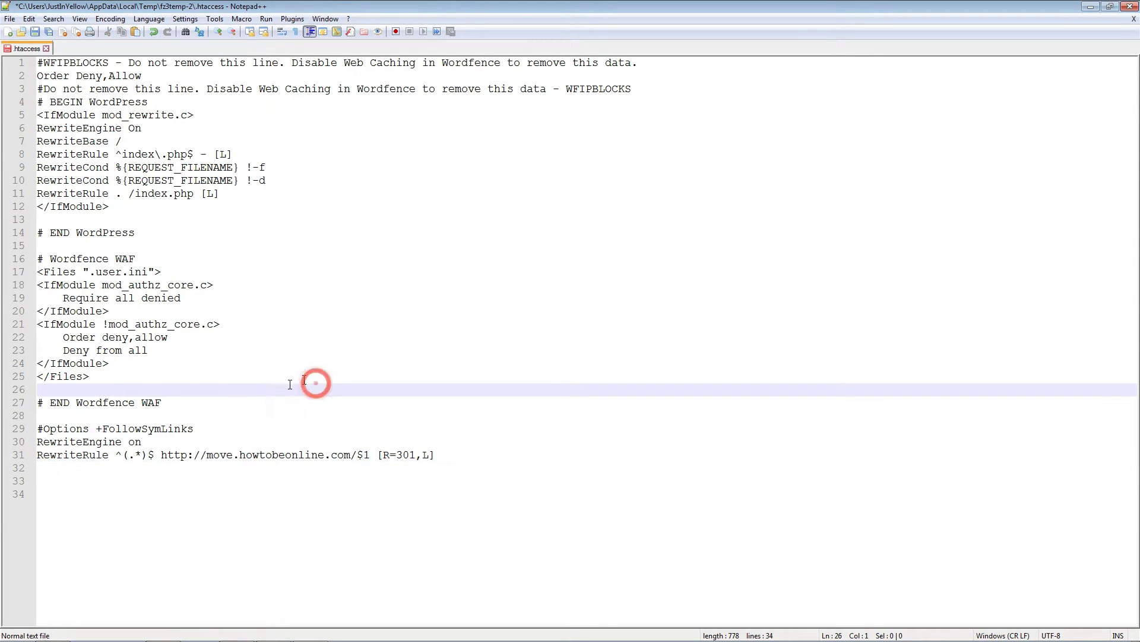
left_click_drag(161, 455, 359, 458)
left_click(355, 484)
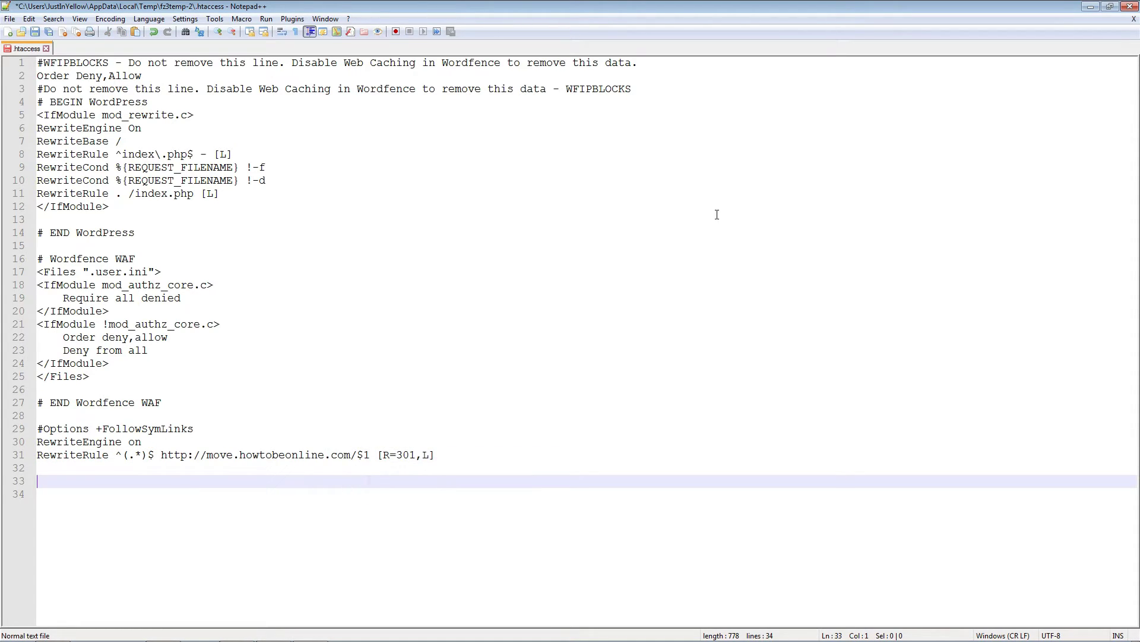
Step: Save .htaccess so FileZilla re-uploads it, then browse the remote wp-admin and wp-content folders
left_click(35, 32)
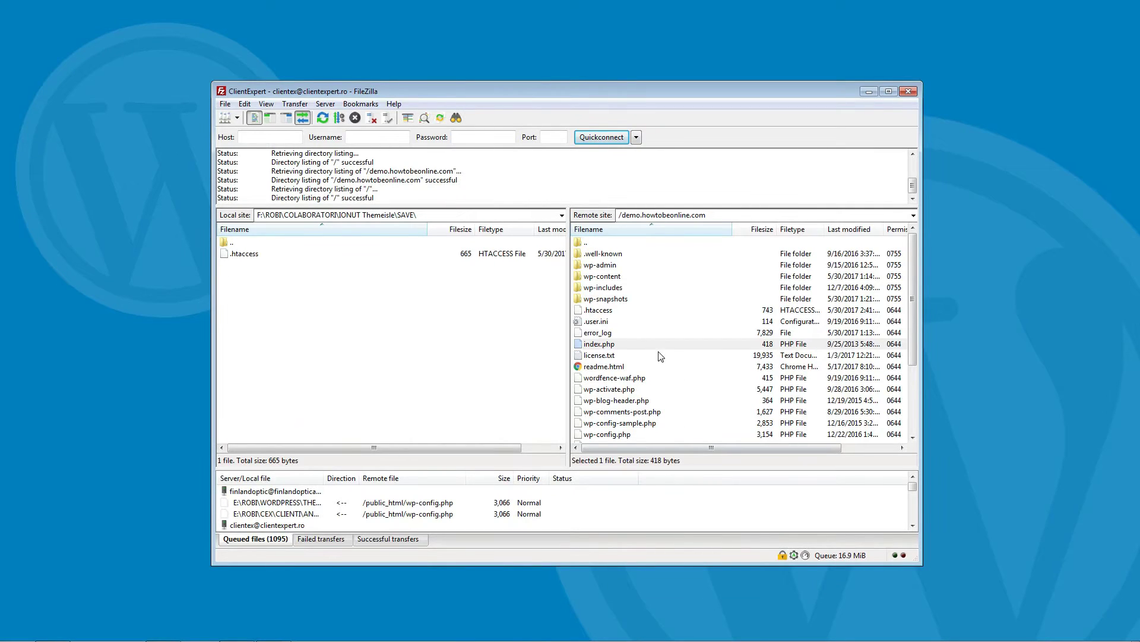
left_click(603, 313)
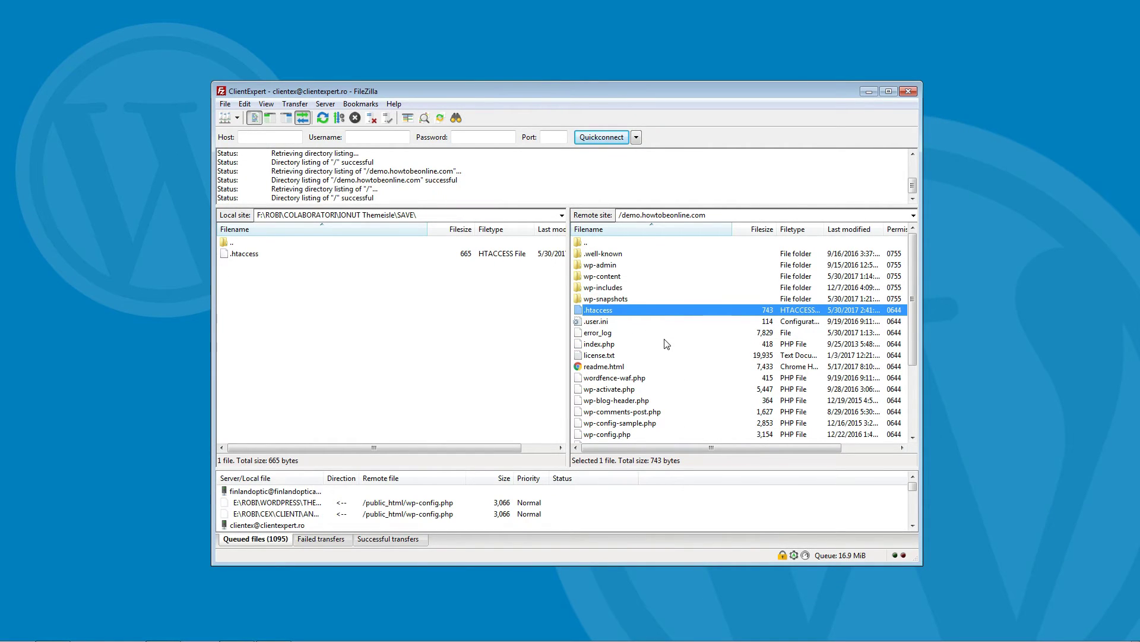
left_click(608, 267)
key("Down")
key("Down")
key("Down")
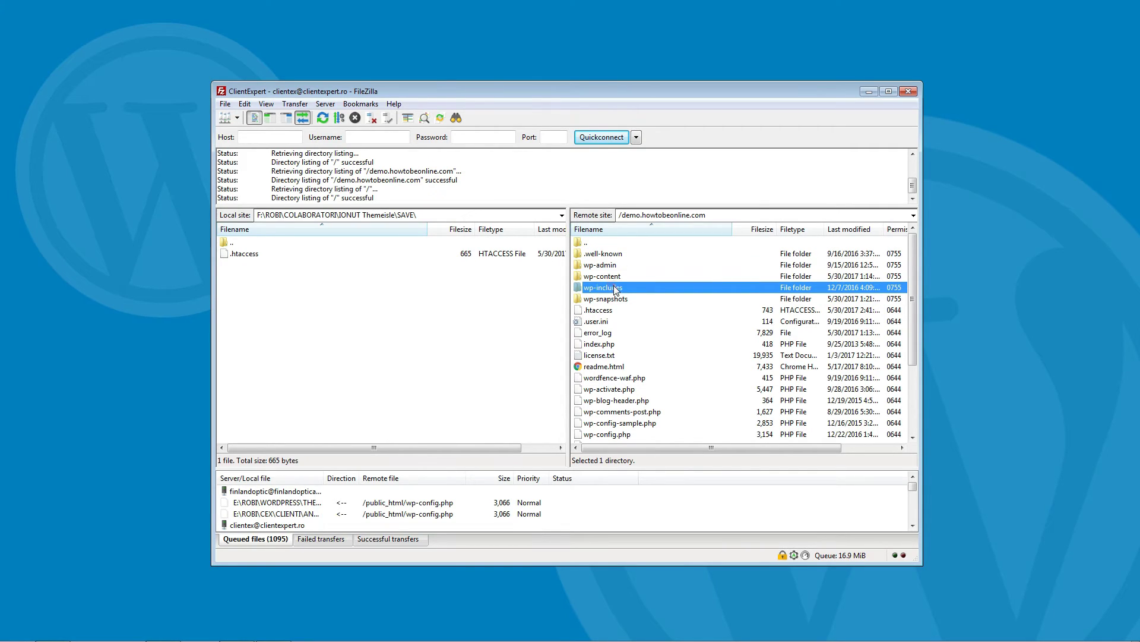
left_click(609, 267)
left_click(604, 275)
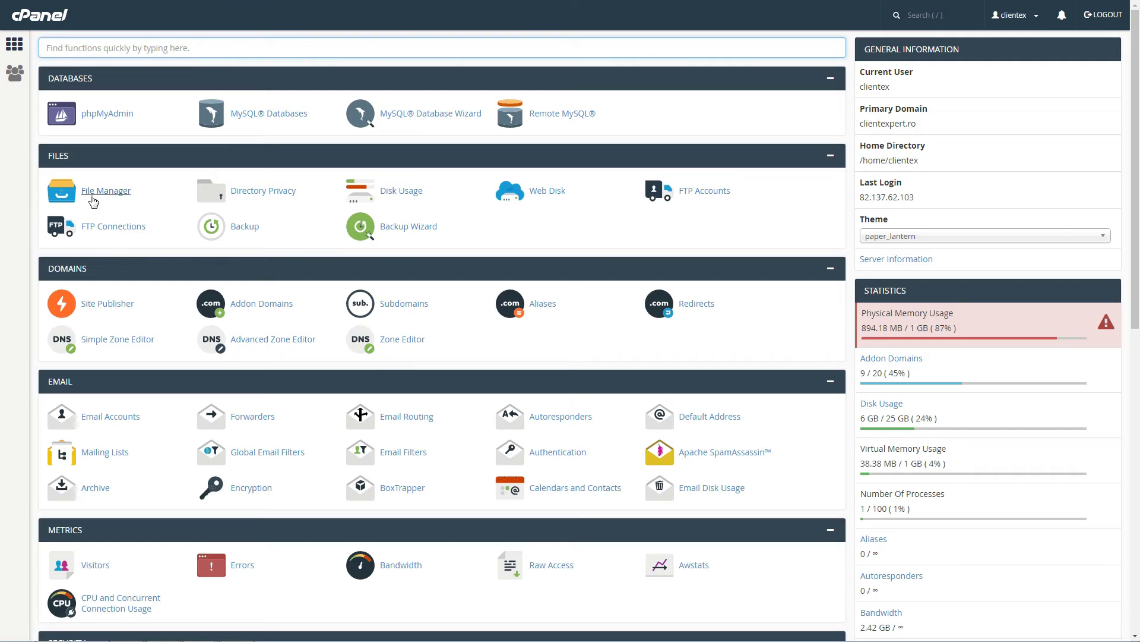
Step: Load 'demo' in a new tab to see it redirect to move.howtobeonline.com, then maximize the window
left_click(256, 142)
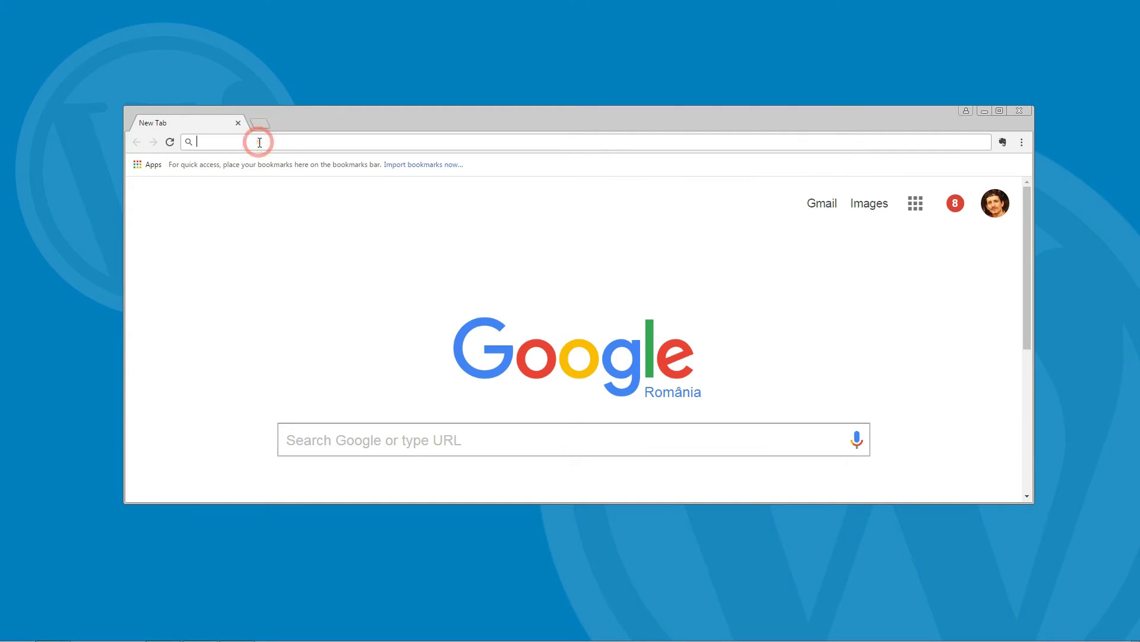
type("demo")
key("Return")
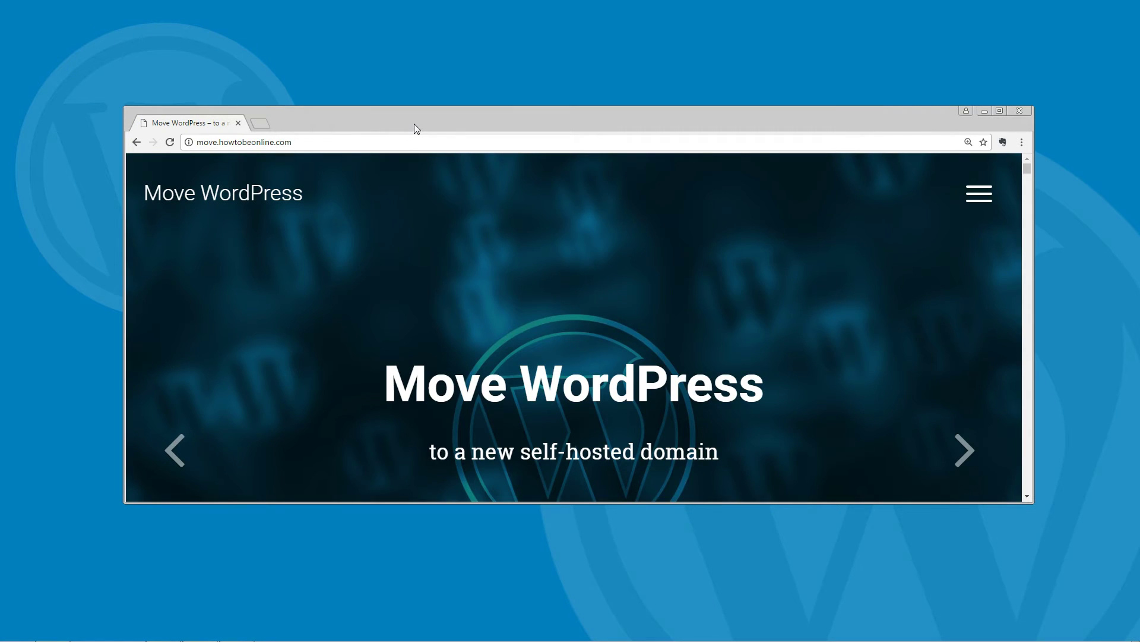
double_click(415, 124)
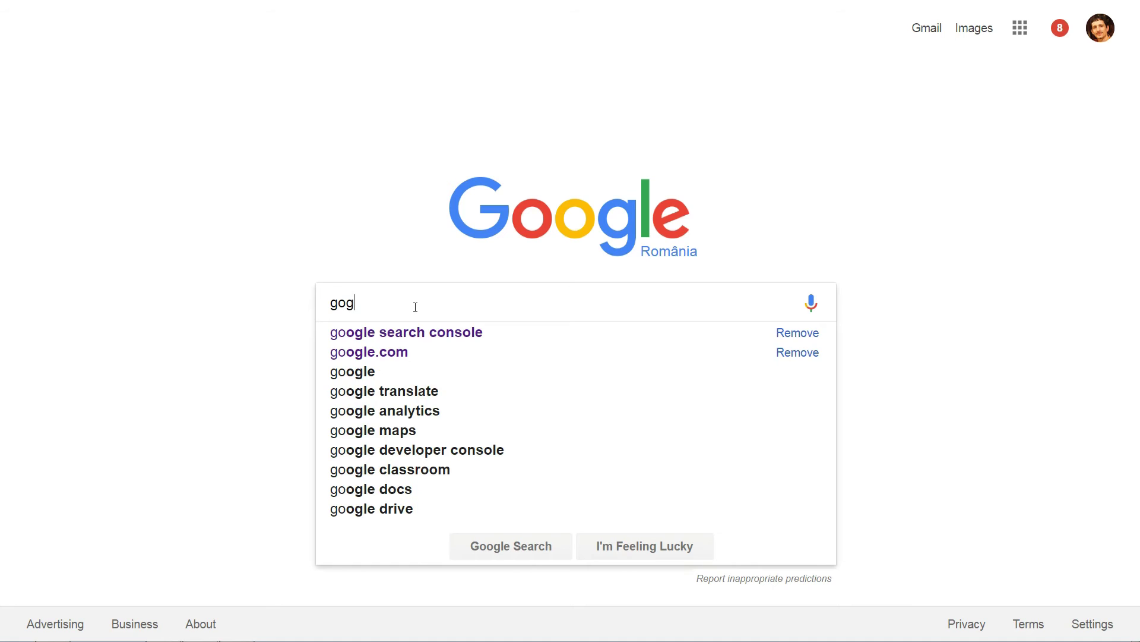
Step: Search Google for 'gogle search console' and open the Google Search Console result
type("le searc")
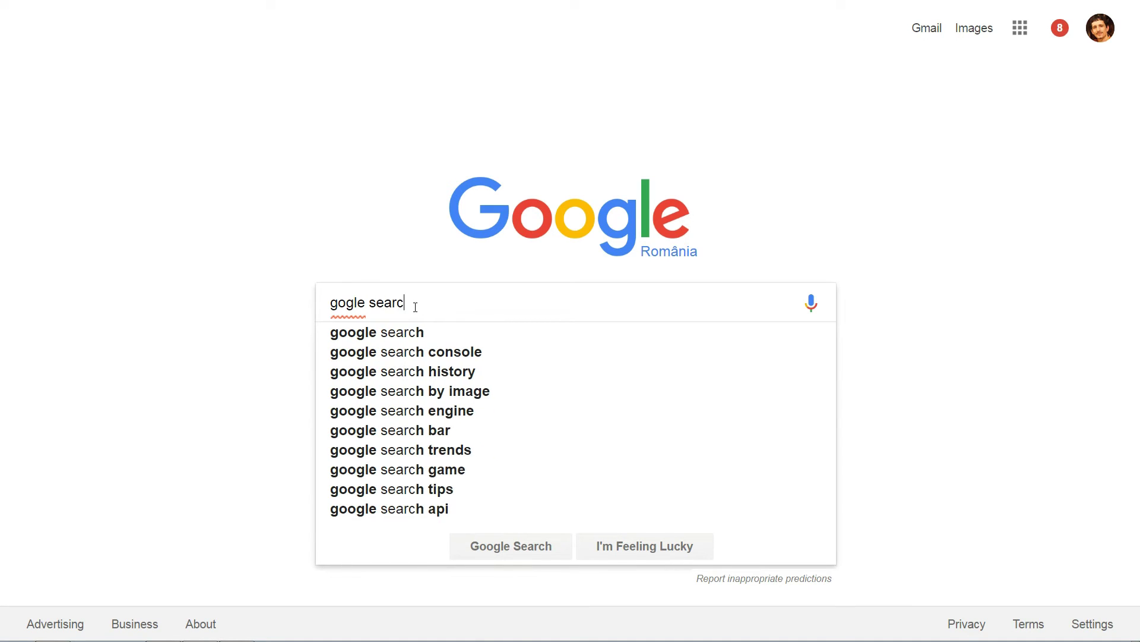
type("h console")
key("Escape")
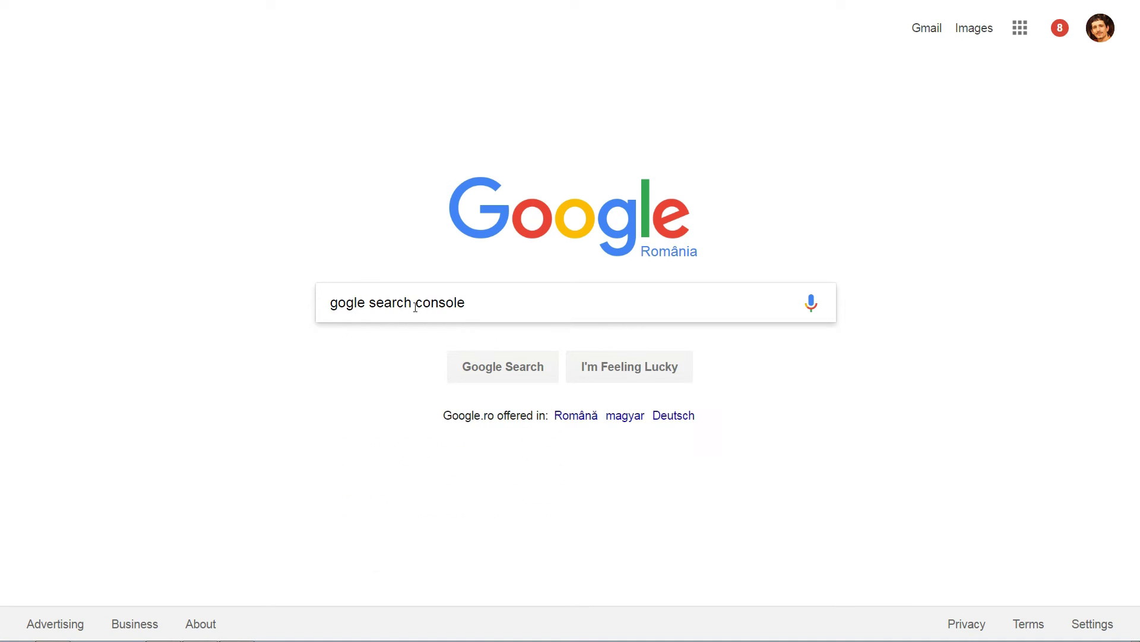
key("Return")
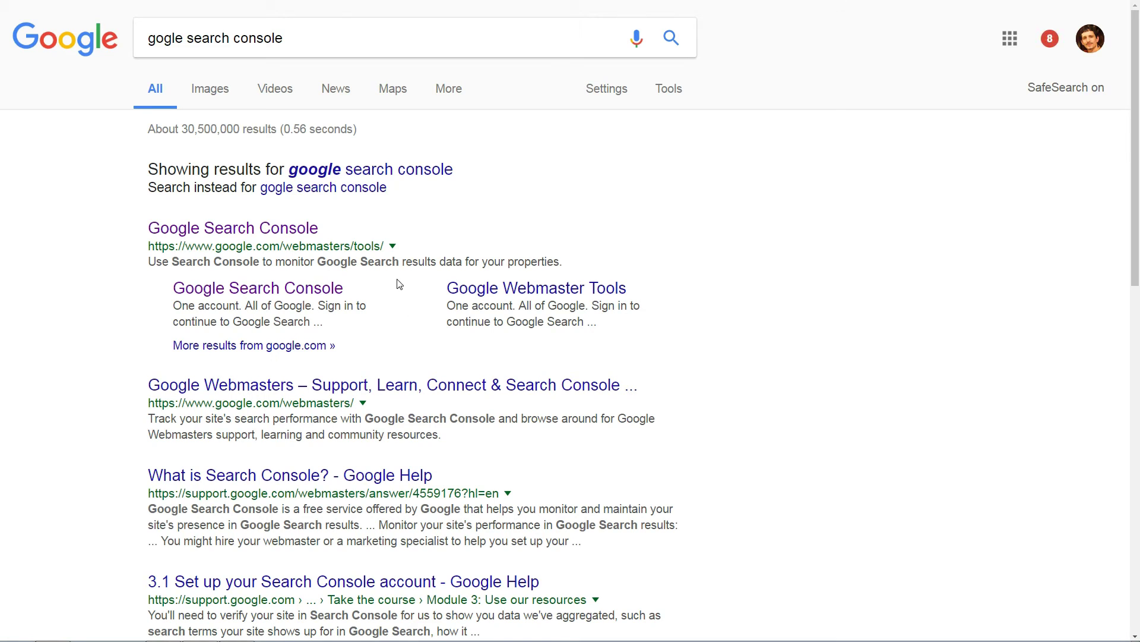
left_click(285, 228)
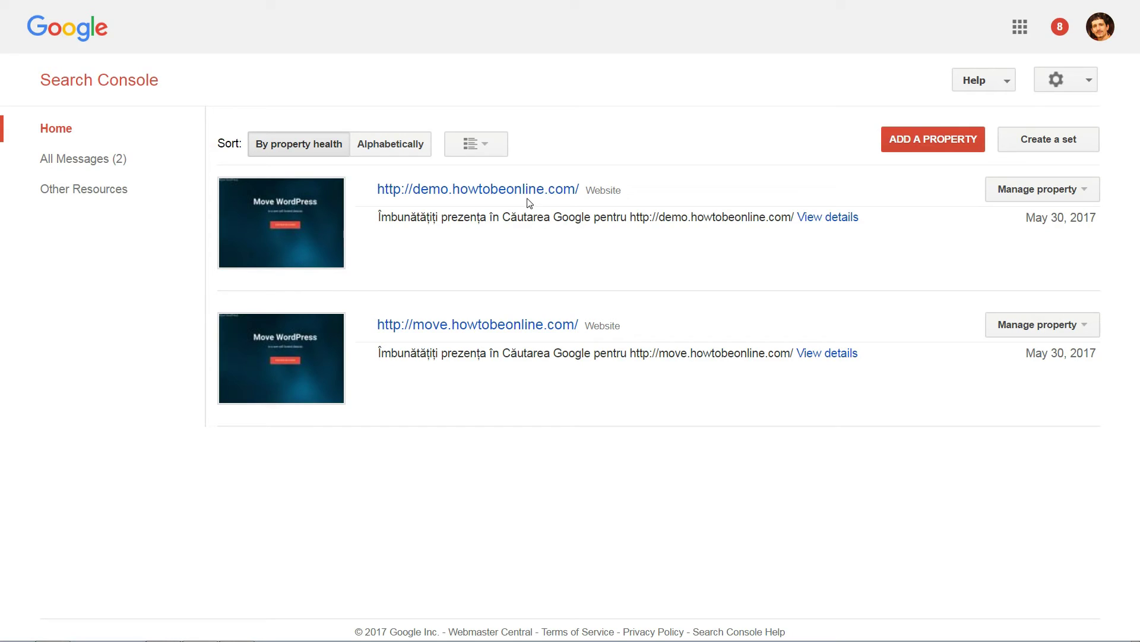
Step: Open the Change of Address tool for the demo.howtobeonline.com property
left_click(523, 189)
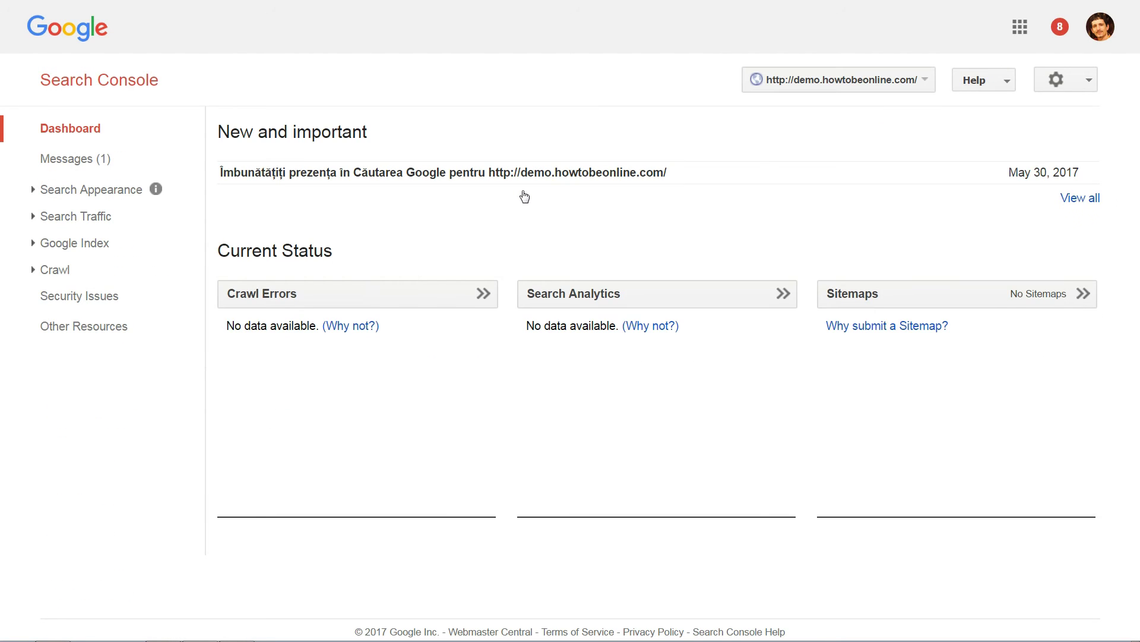
left_click(1088, 81)
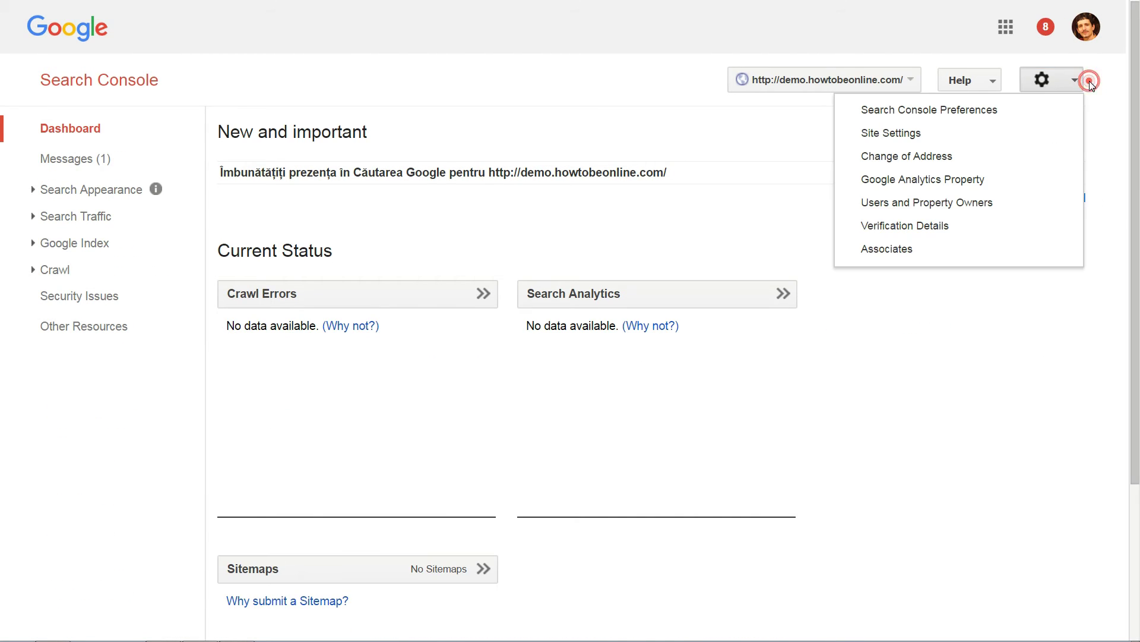
left_click(916, 158)
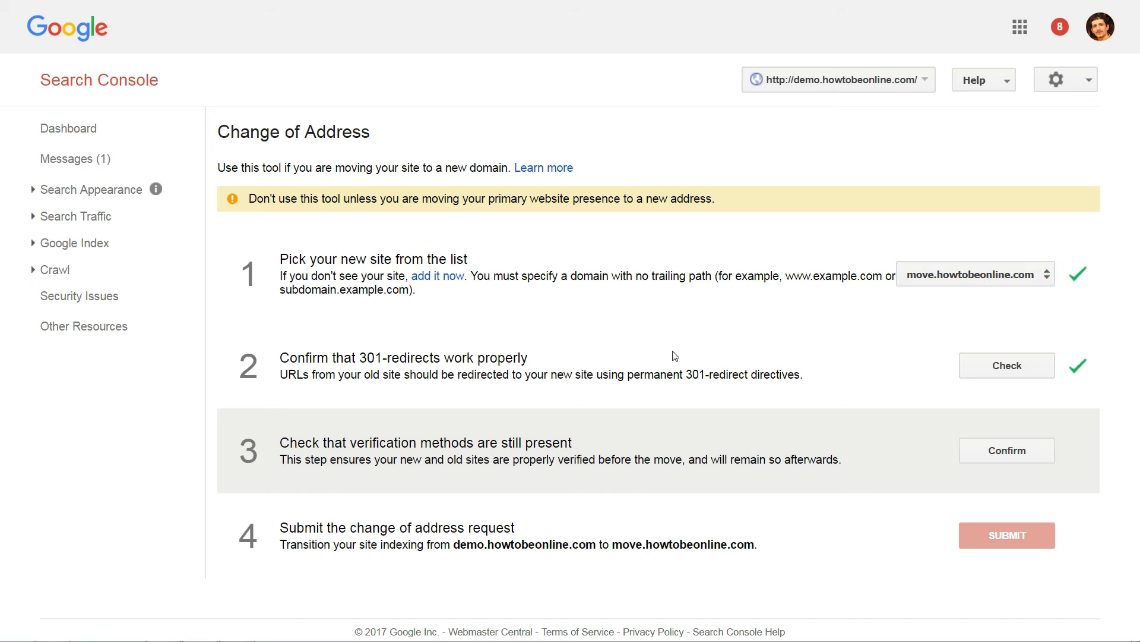
Step: Validate the 301 redirect, confirm verification, and submit the move to move.howtobeonline.com
left_click(992, 371)
left_click(998, 451)
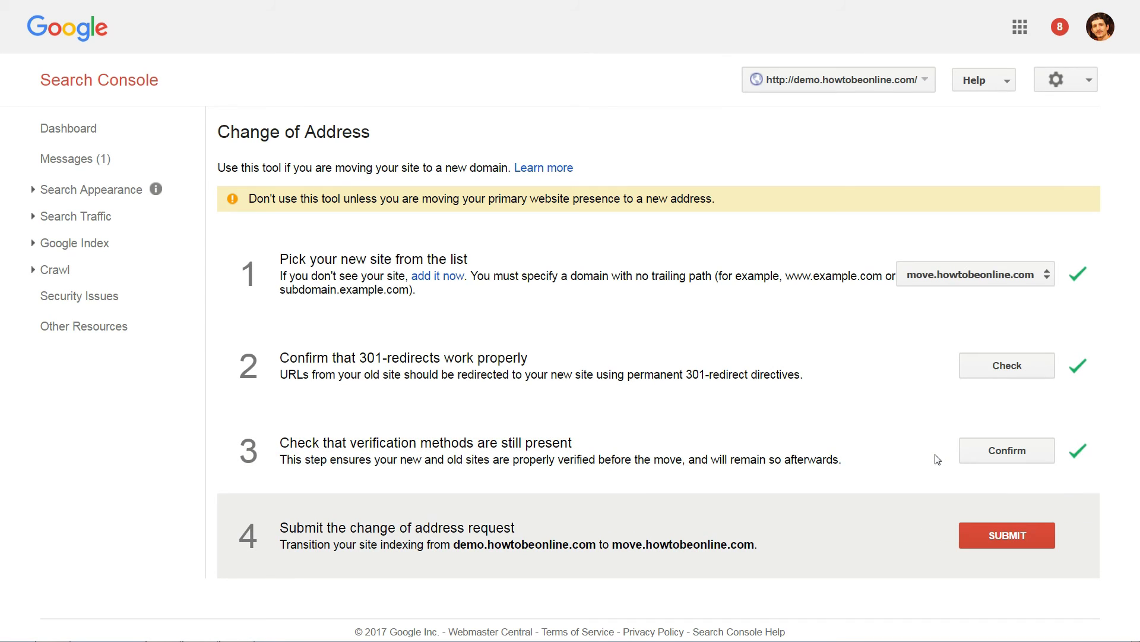
left_click(987, 534)
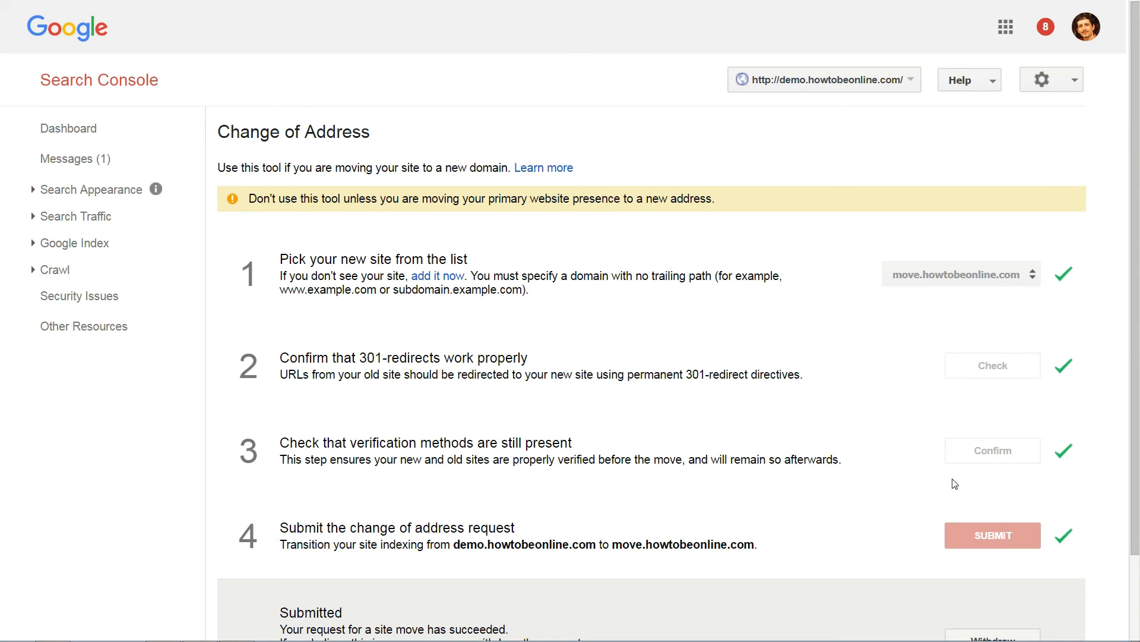
scroll(950, 479, "down", 2)
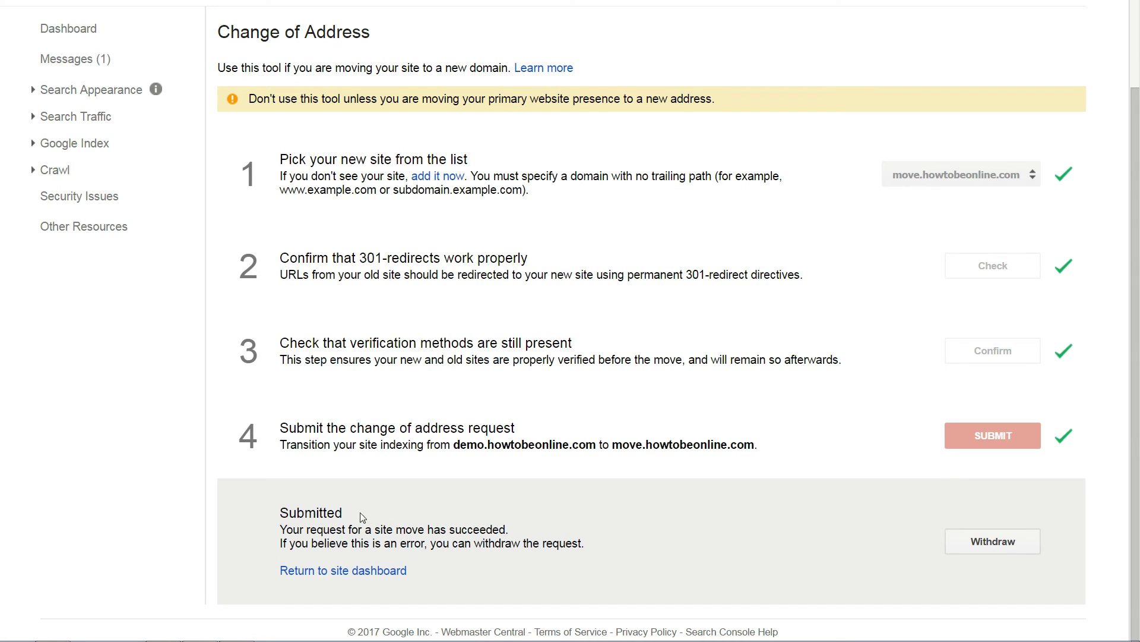
left_click_drag(279, 512, 343, 512)
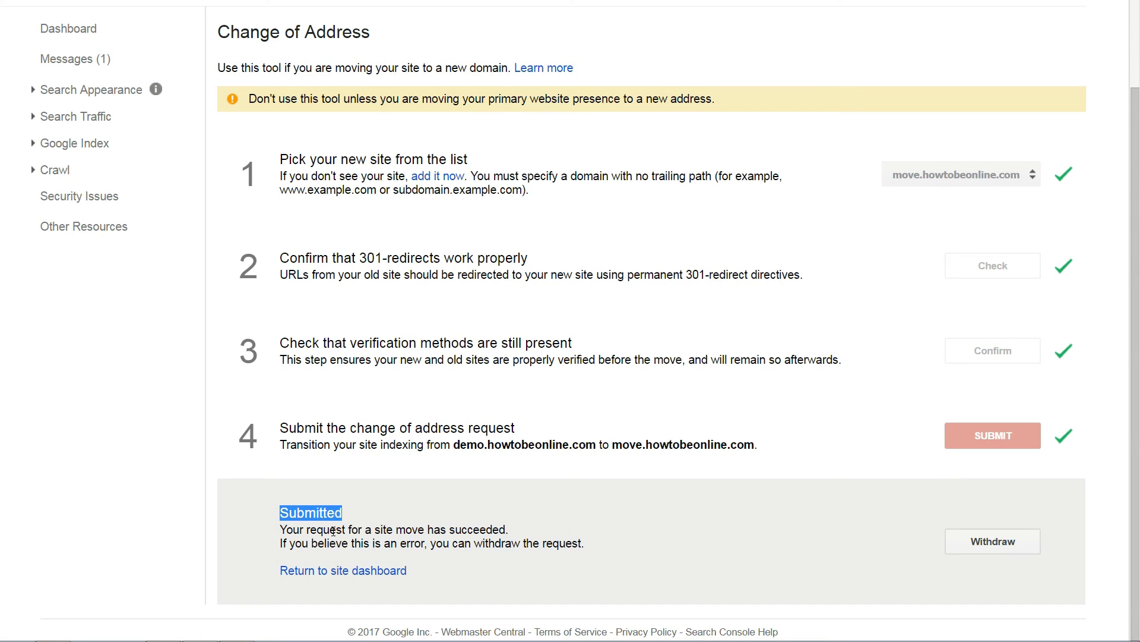